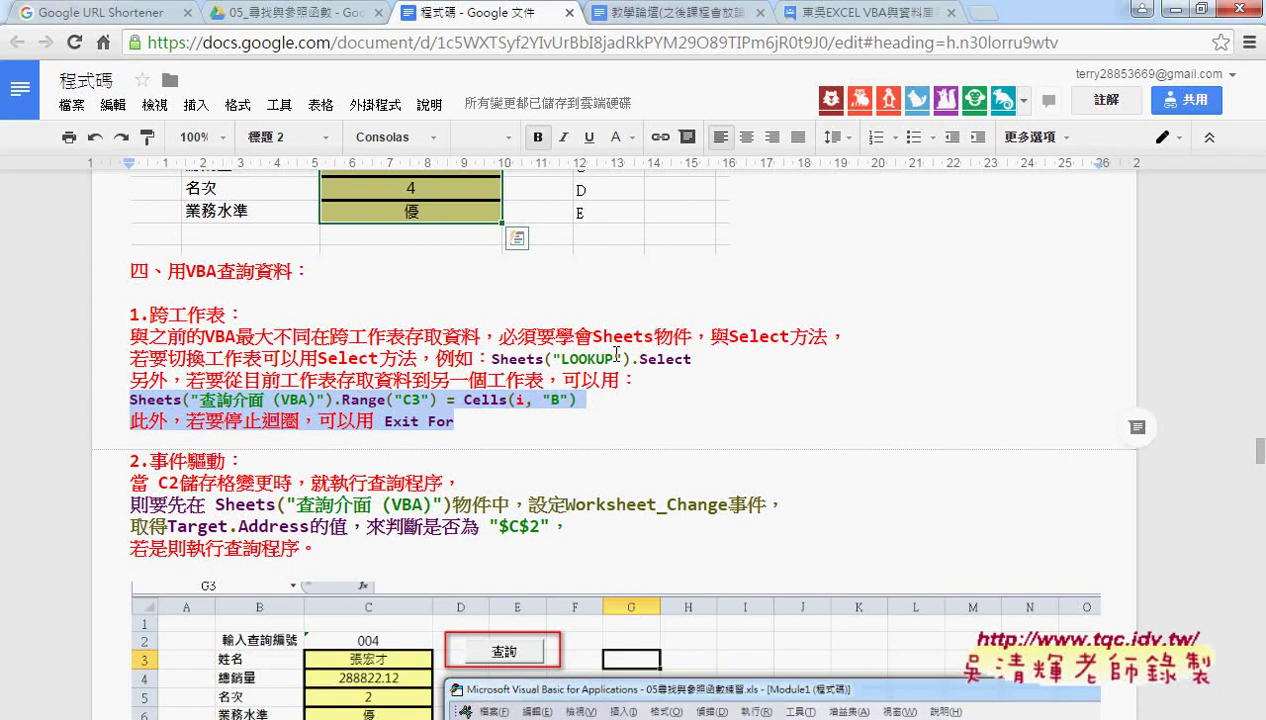
# - Annotate the cross-sheet notes, marking the 1.跨工作表 heading, Sheets物件, Sheets("LOOKUP").Select and Cells(i, "B")
pyautogui.click(343, 334)
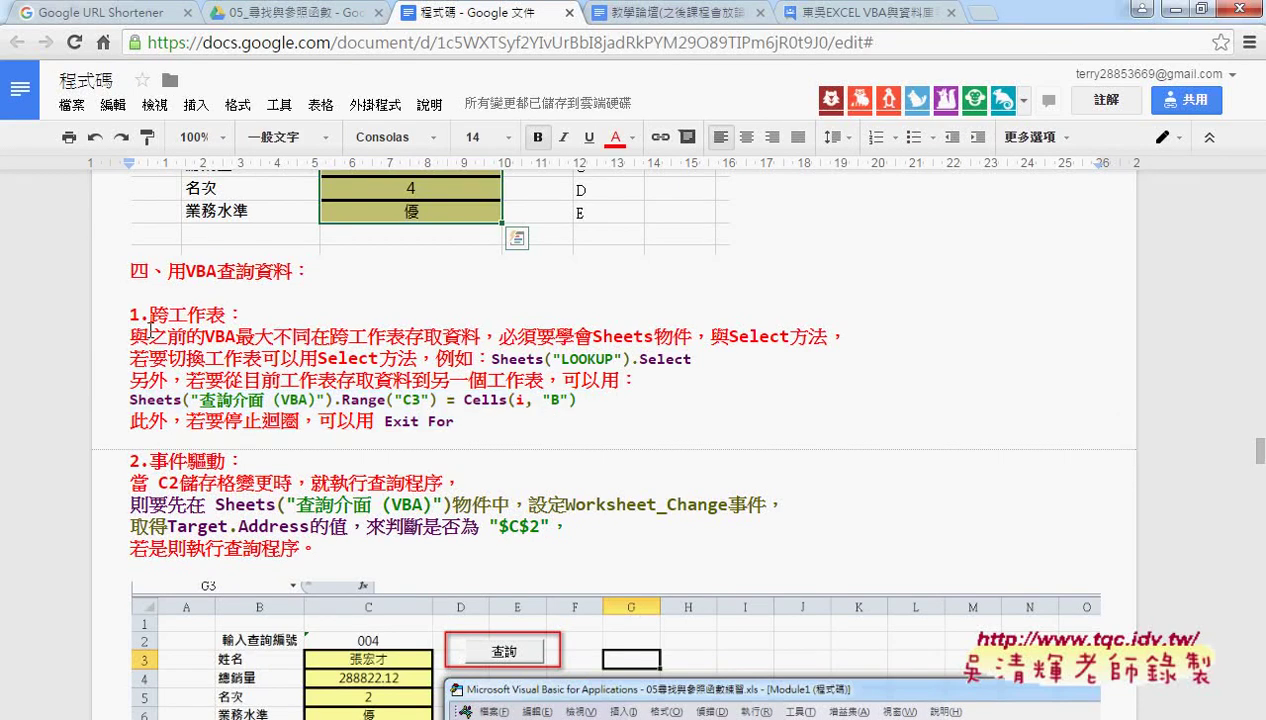
pyautogui.moveTo(131, 318); pyautogui.dragTo(244, 315)
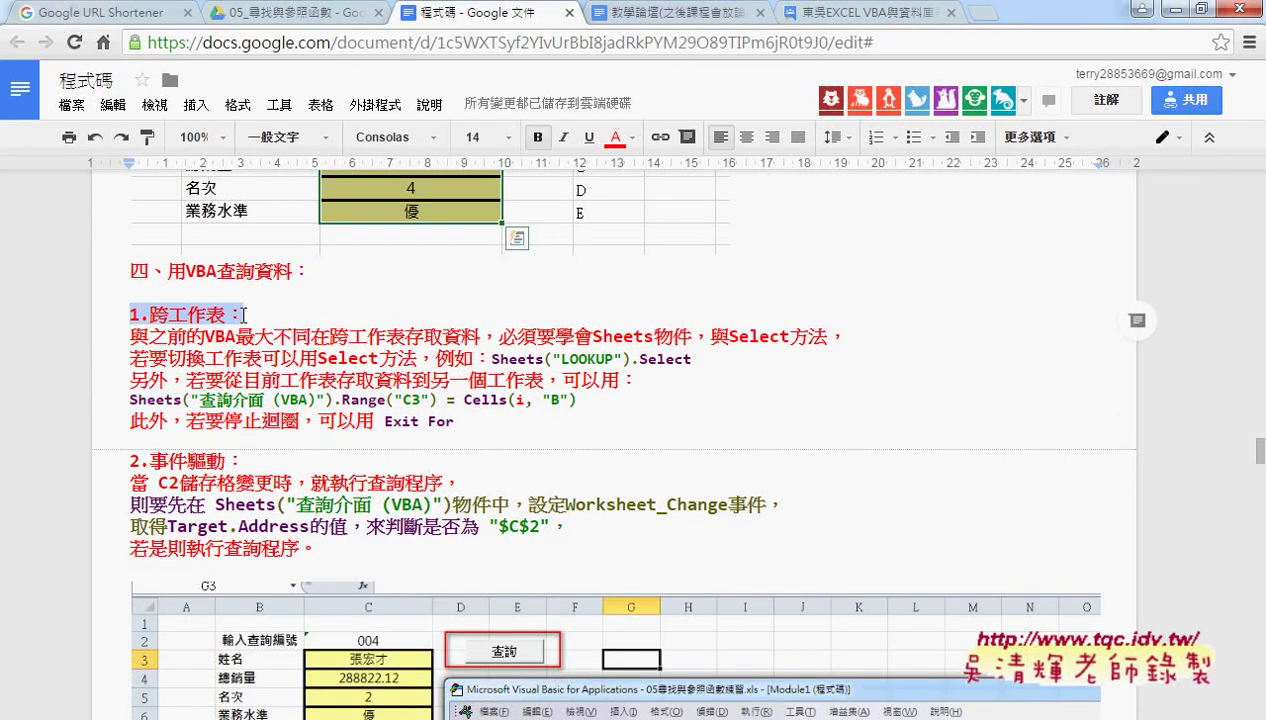
pyautogui.moveTo(593, 336); pyautogui.dragTo(688, 341)
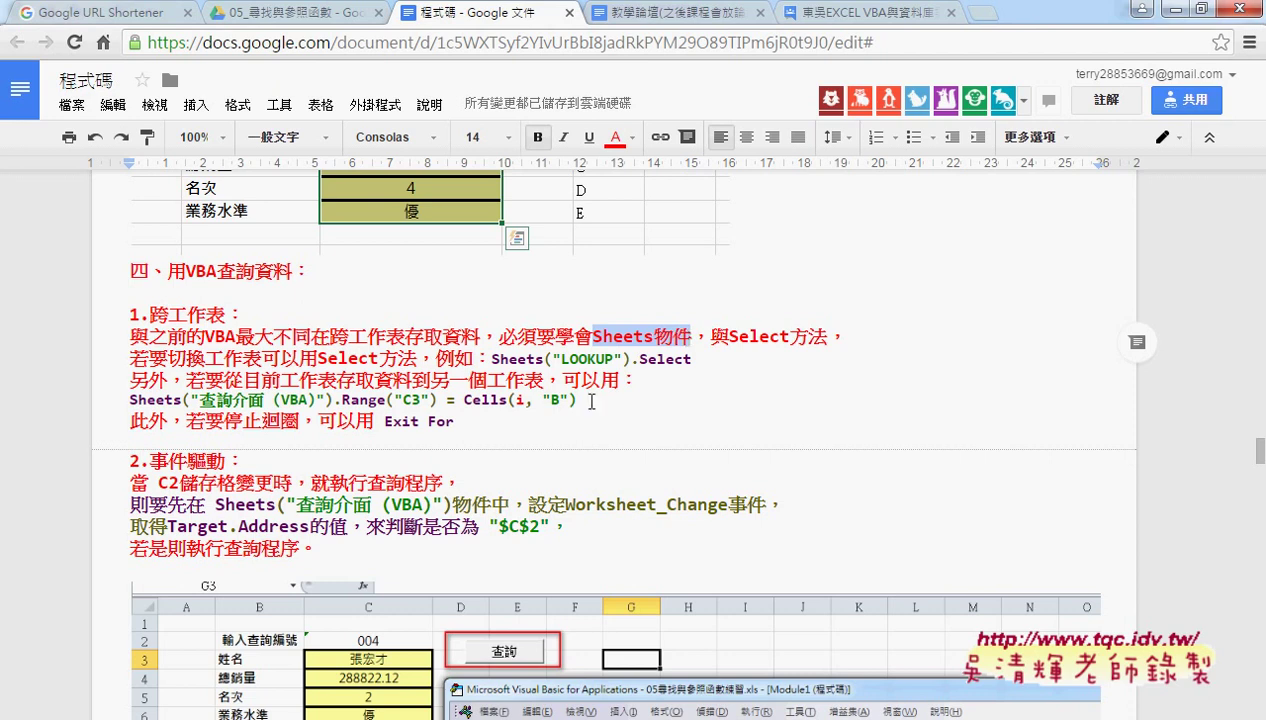
pyautogui.moveTo(491, 358); pyautogui.dragTo(700, 360)
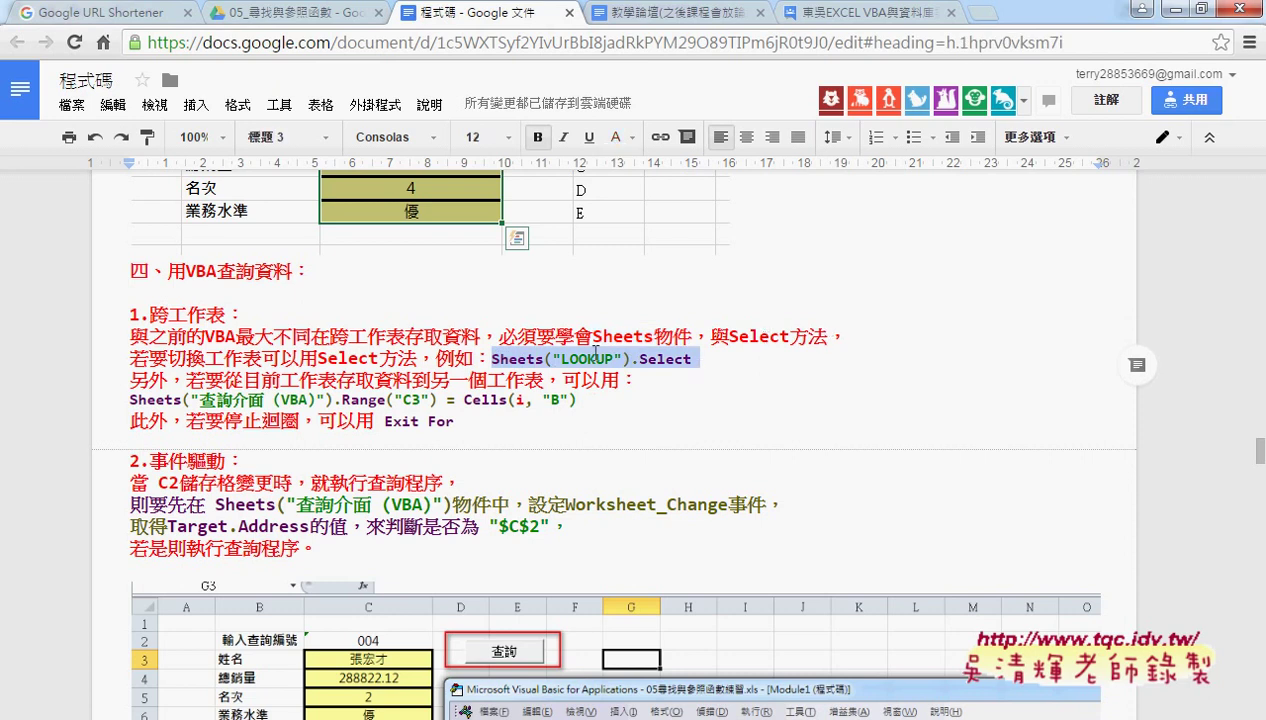
pyautogui.moveTo(577, 399); pyautogui.dragTo(463, 399)
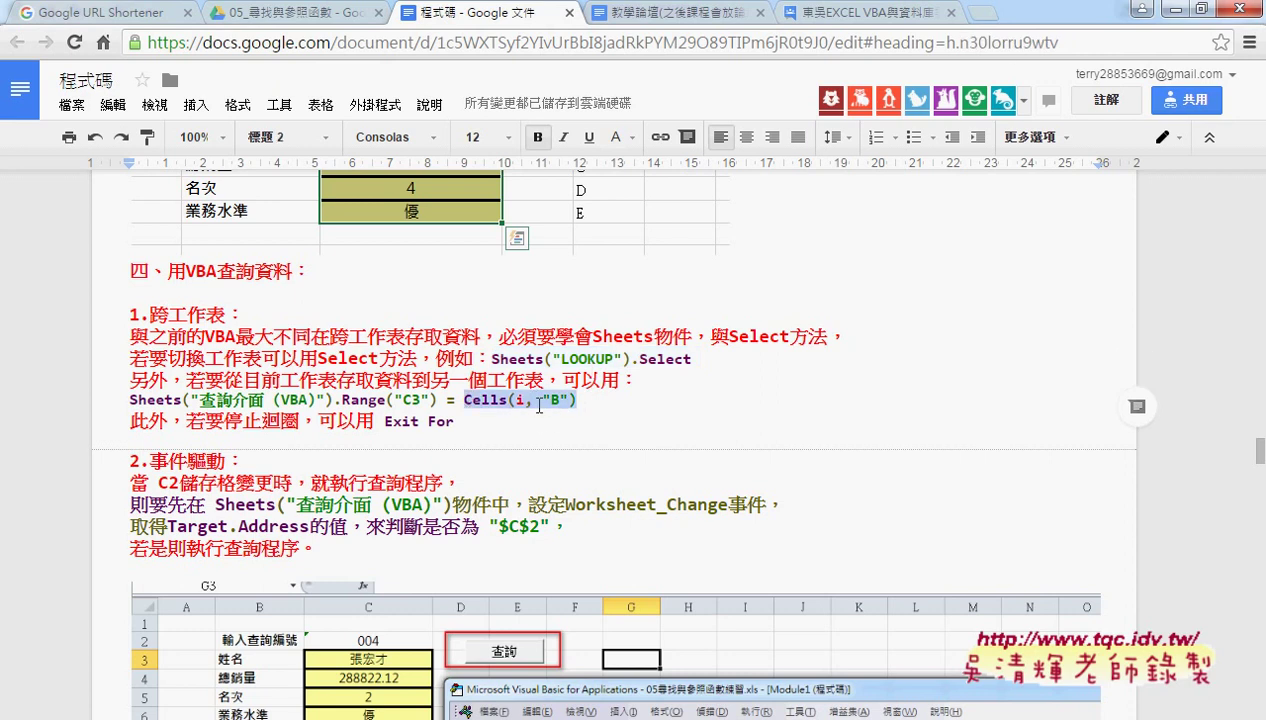
pyautogui.moveTo(521, 388)
pyautogui.mouseDown()
pyautogui.moveTo(459, 358)
pyautogui.moveTo(414, 385)
pyautogui.mouseUp()
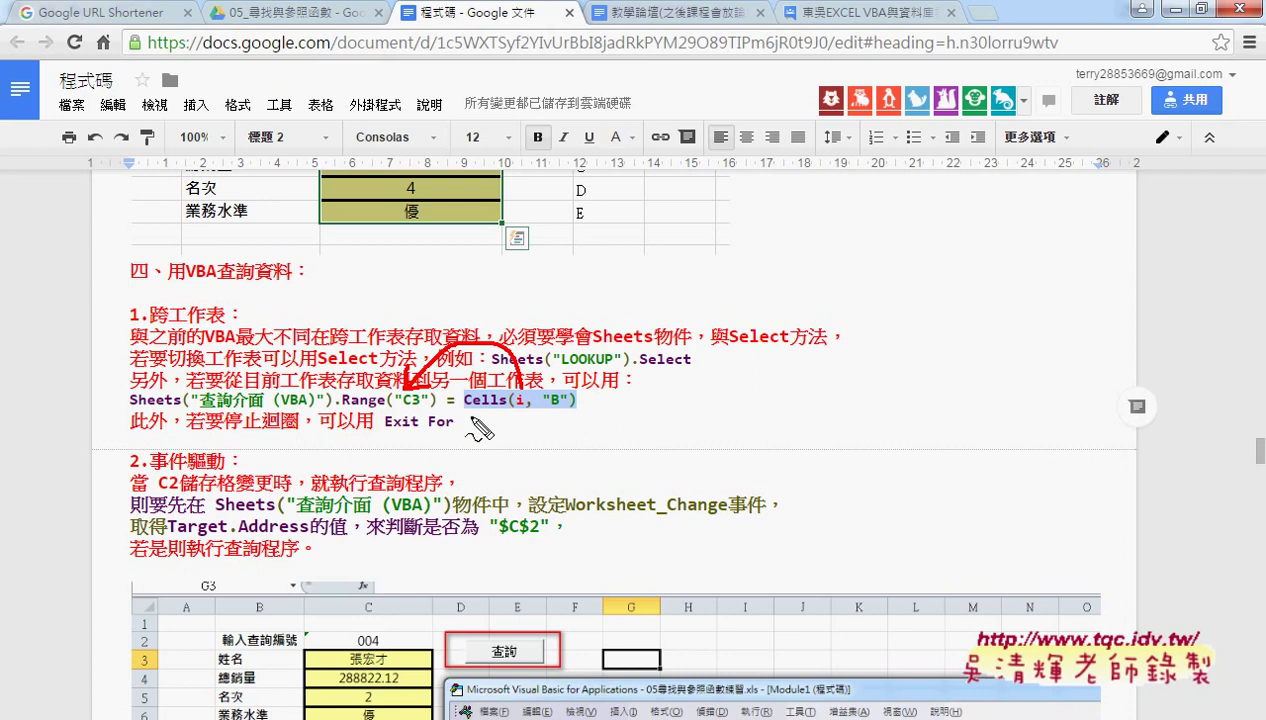
pyautogui.moveTo(468, 416); pyautogui.dragTo(585, 428)
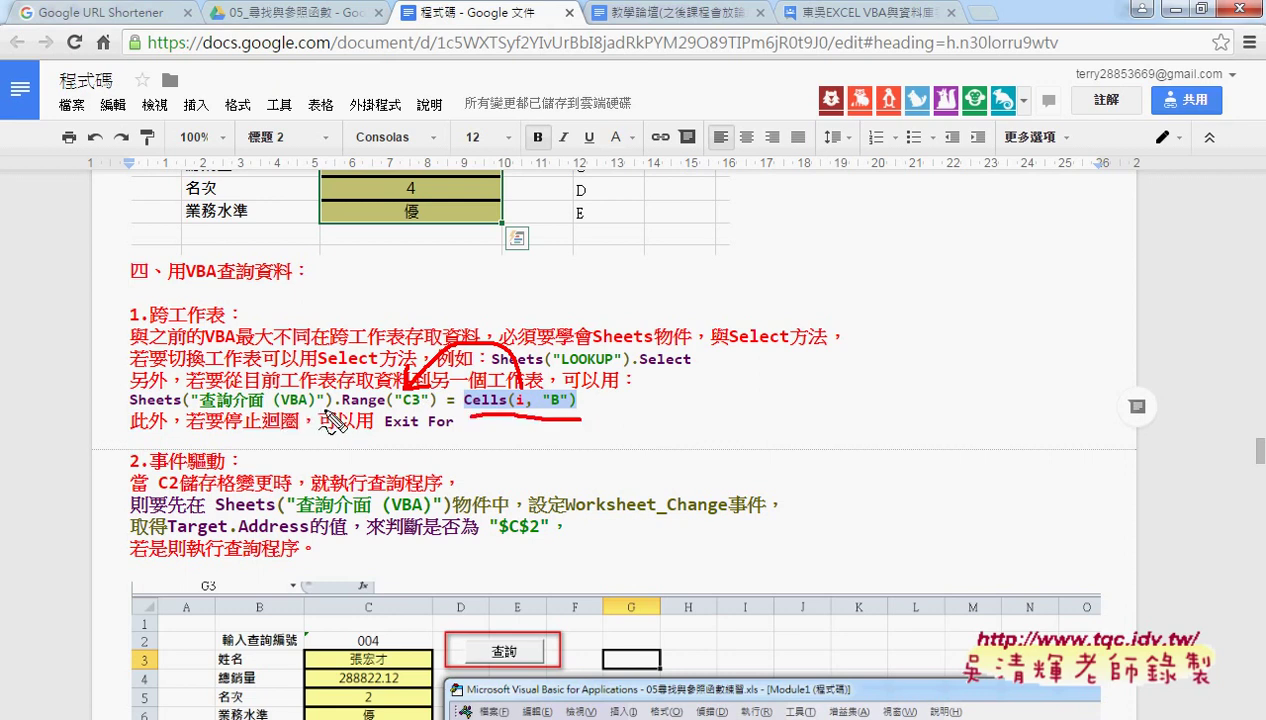
pyautogui.moveTo(322, 409); pyautogui.dragTo(130, 409)
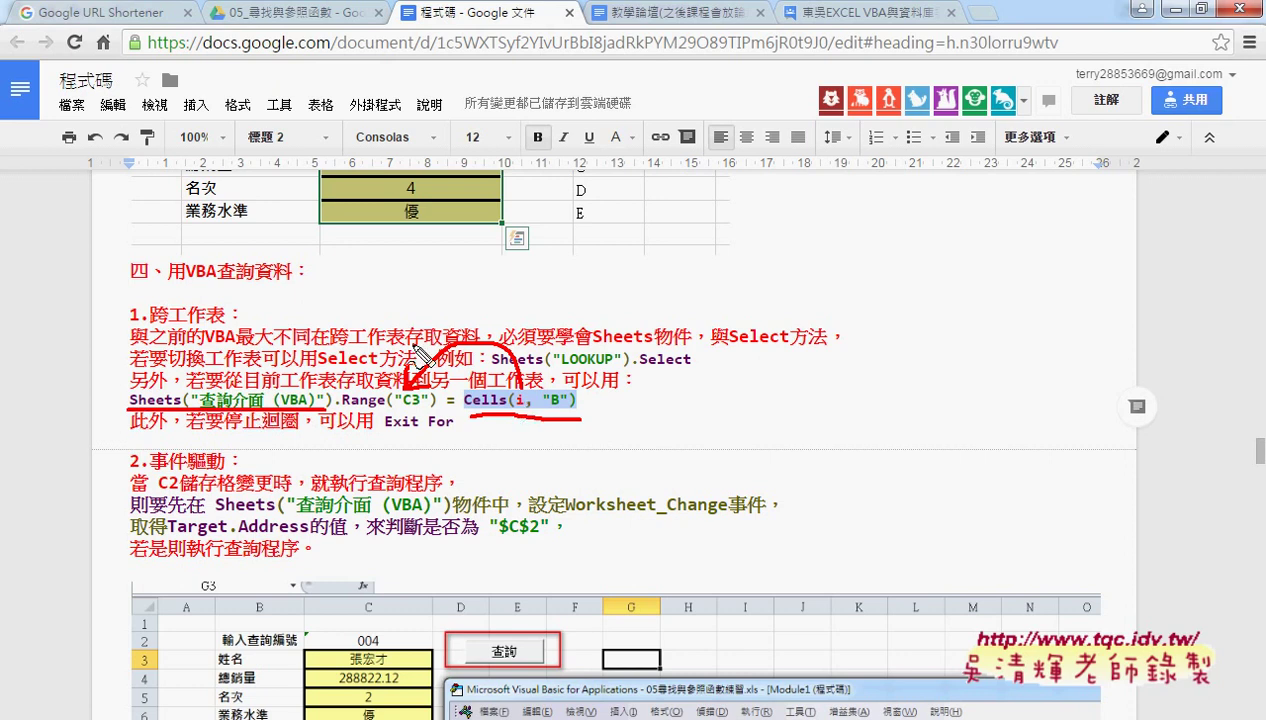
pyautogui.press('Escape')
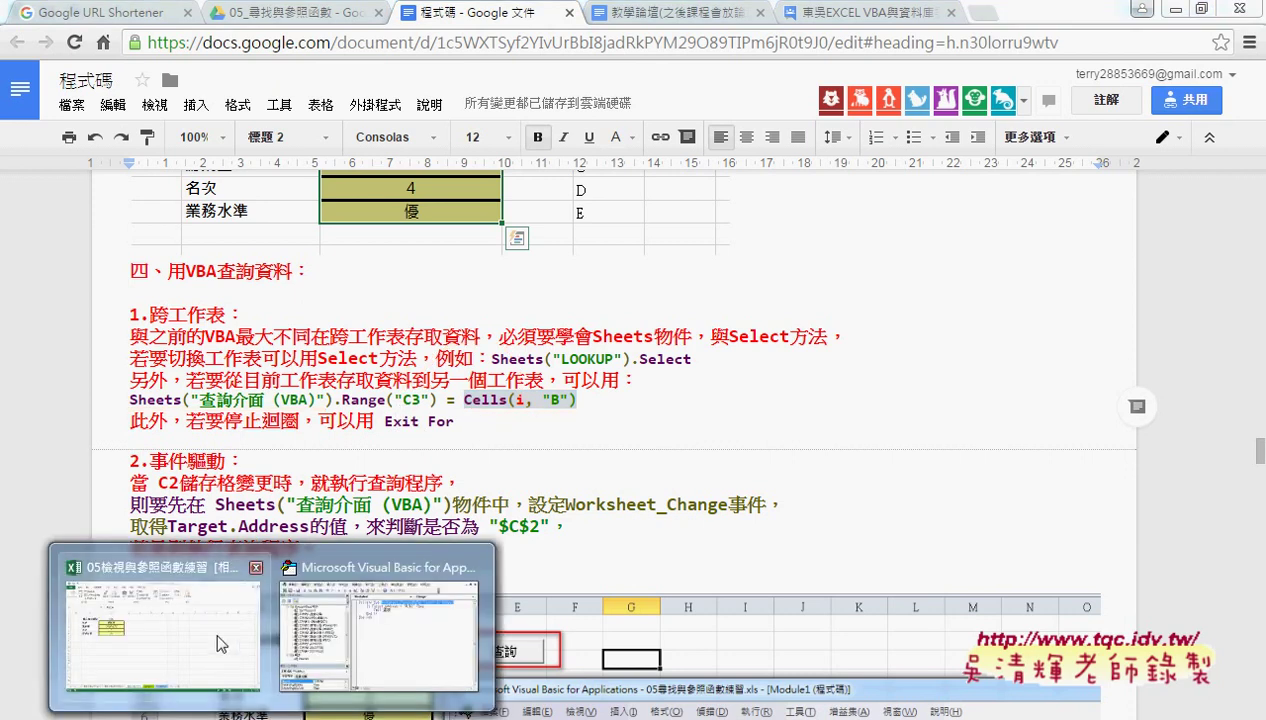
# - In Excel, check employee 006's ID and name (A8, B8) on LOOKUP, then go to 查詢介面 (VBA)
pyautogui.click(160, 620)
pyautogui.click(538, 684)
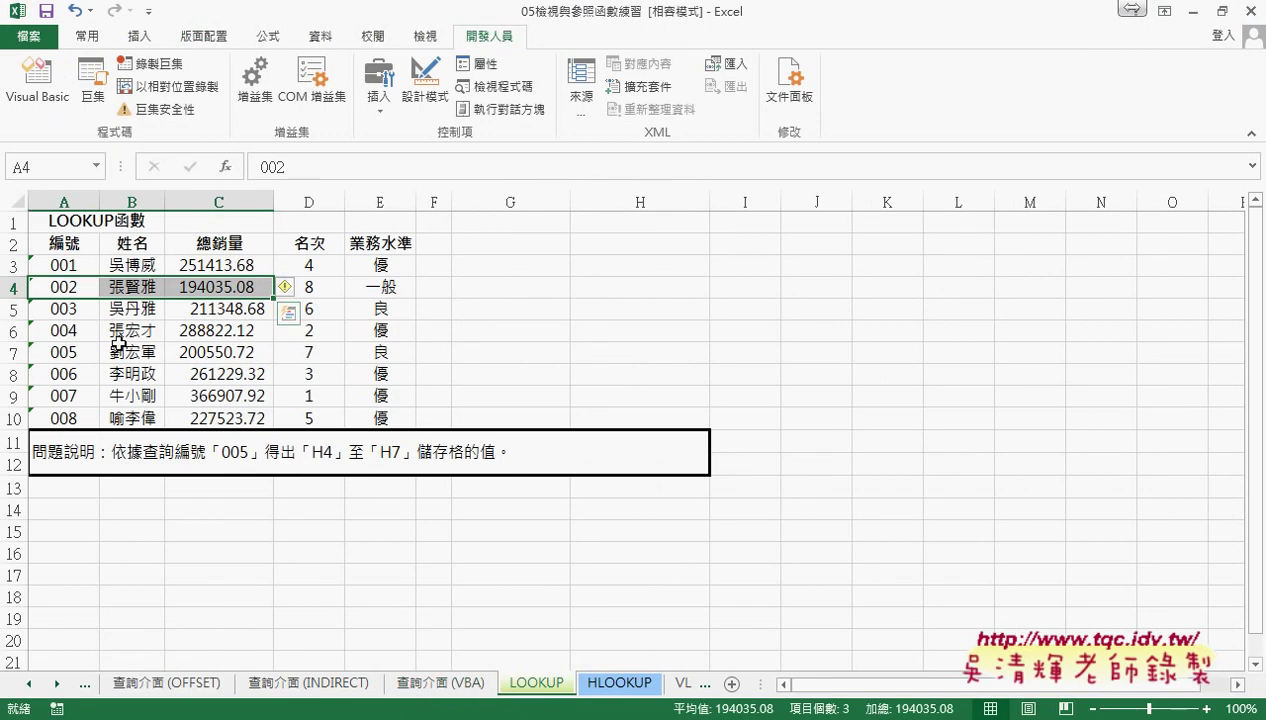
pyautogui.click(66, 374)
pyautogui.click(135, 374)
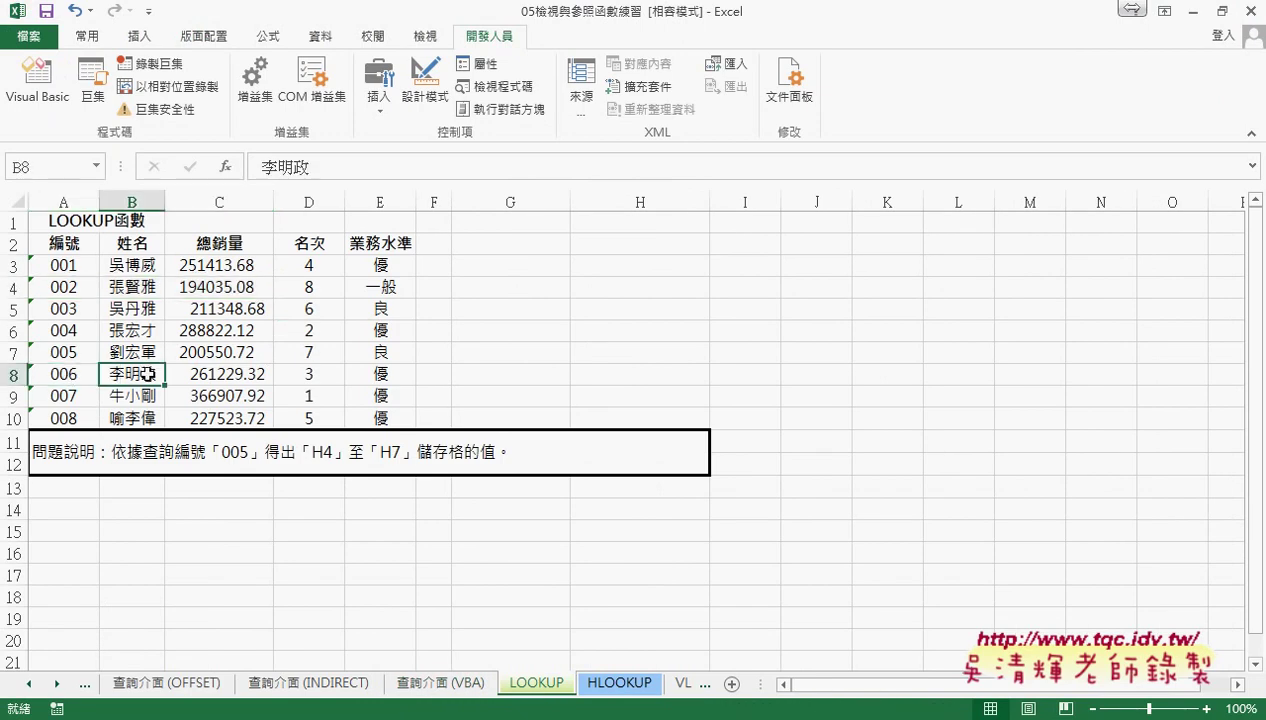
pyautogui.click(432, 684)
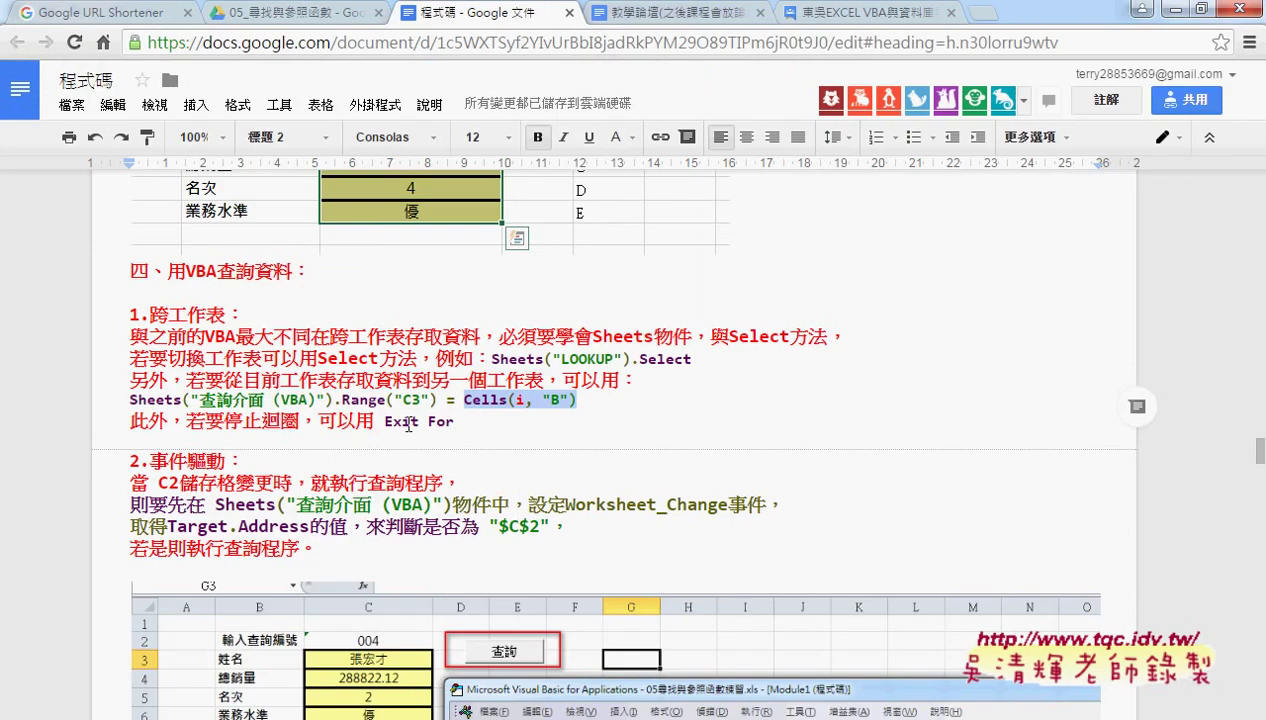
pyautogui.moveTo(383, 420); pyautogui.dragTo(465, 421)
pyautogui.scroll(-1, 303, 464)
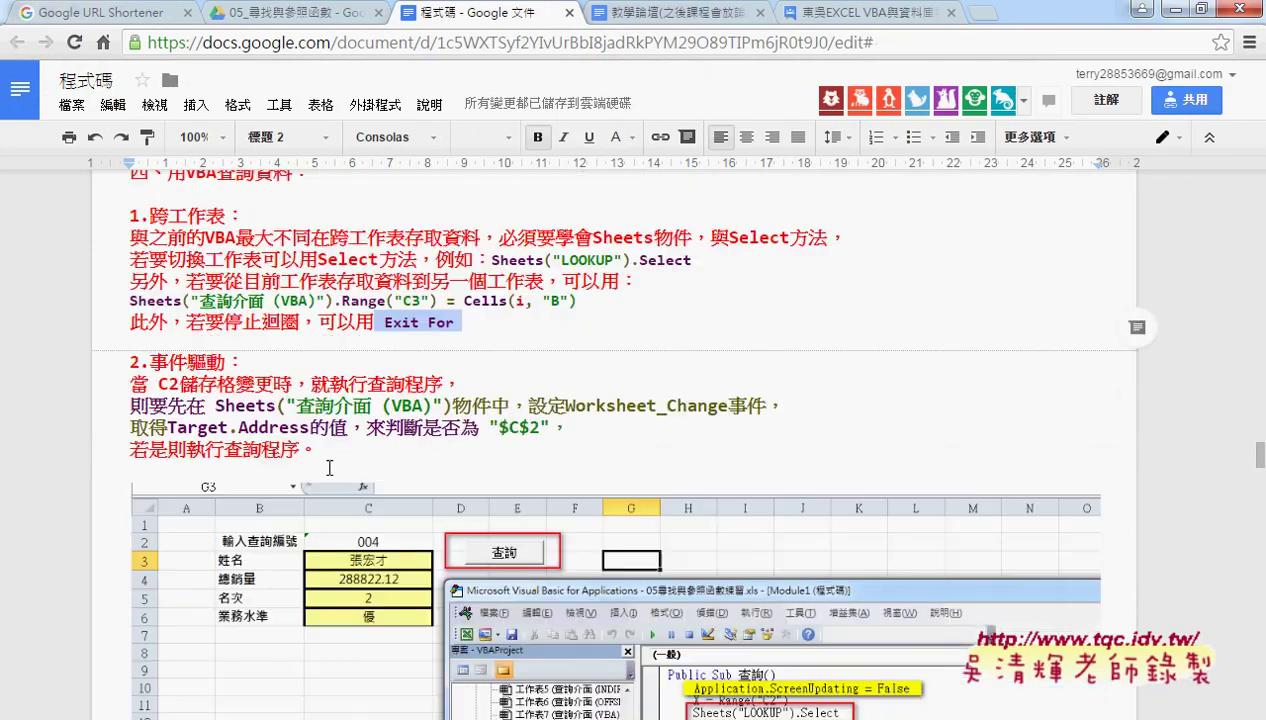
pyautogui.moveTo(150, 361); pyautogui.dragTo(227, 361)
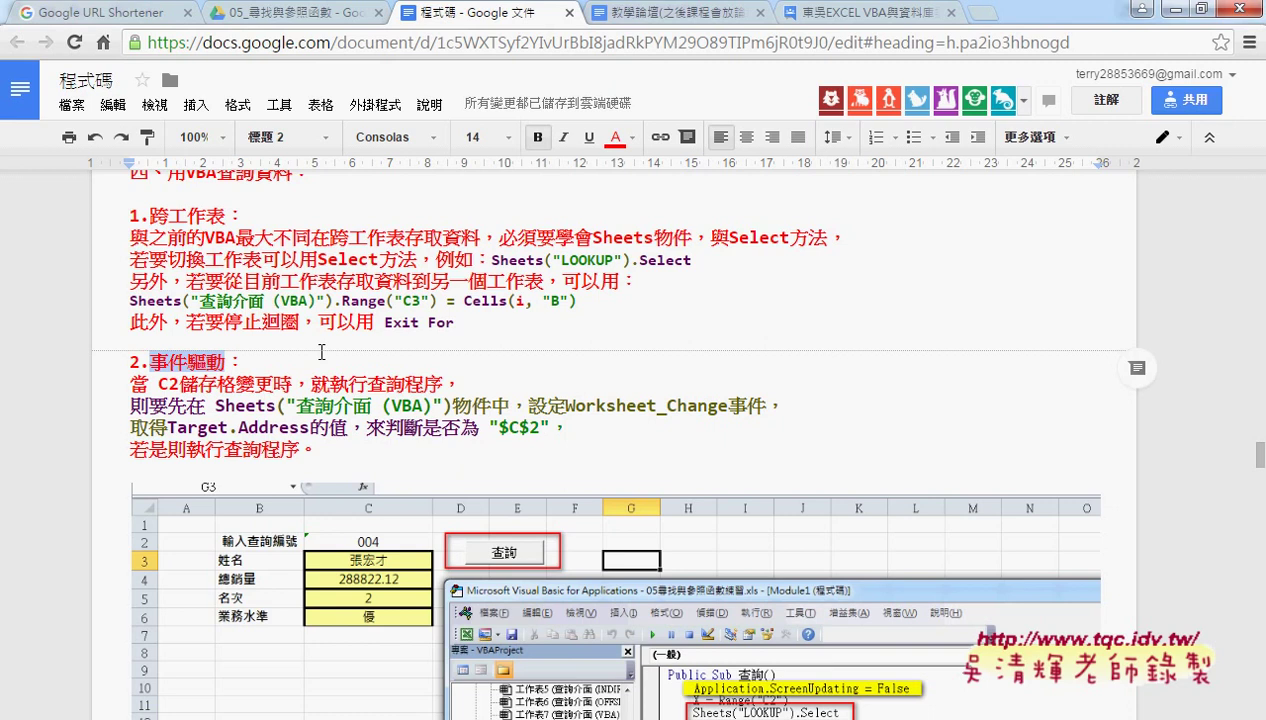
pyautogui.moveTo(157, 384); pyautogui.dragTo(178, 385)
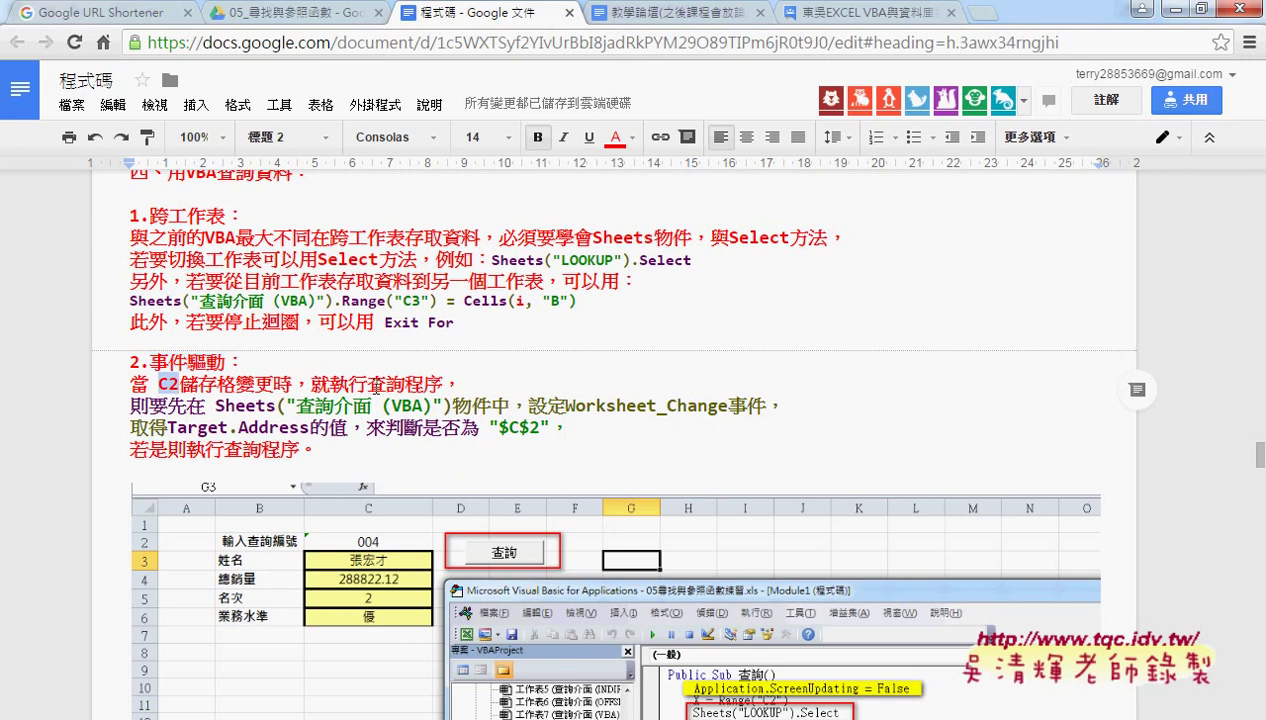
pyautogui.moveTo(372, 388); pyautogui.dragTo(403, 386)
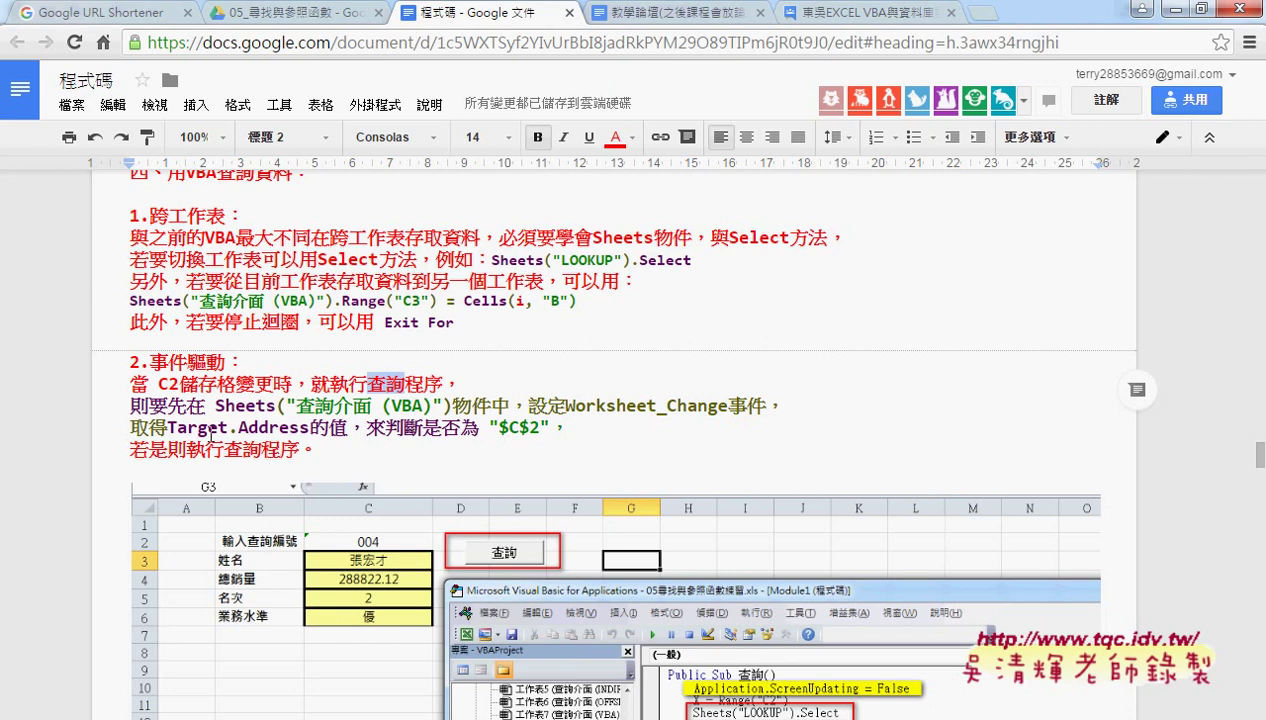
pyautogui.moveTo(168, 427); pyautogui.dragTo(308, 428)
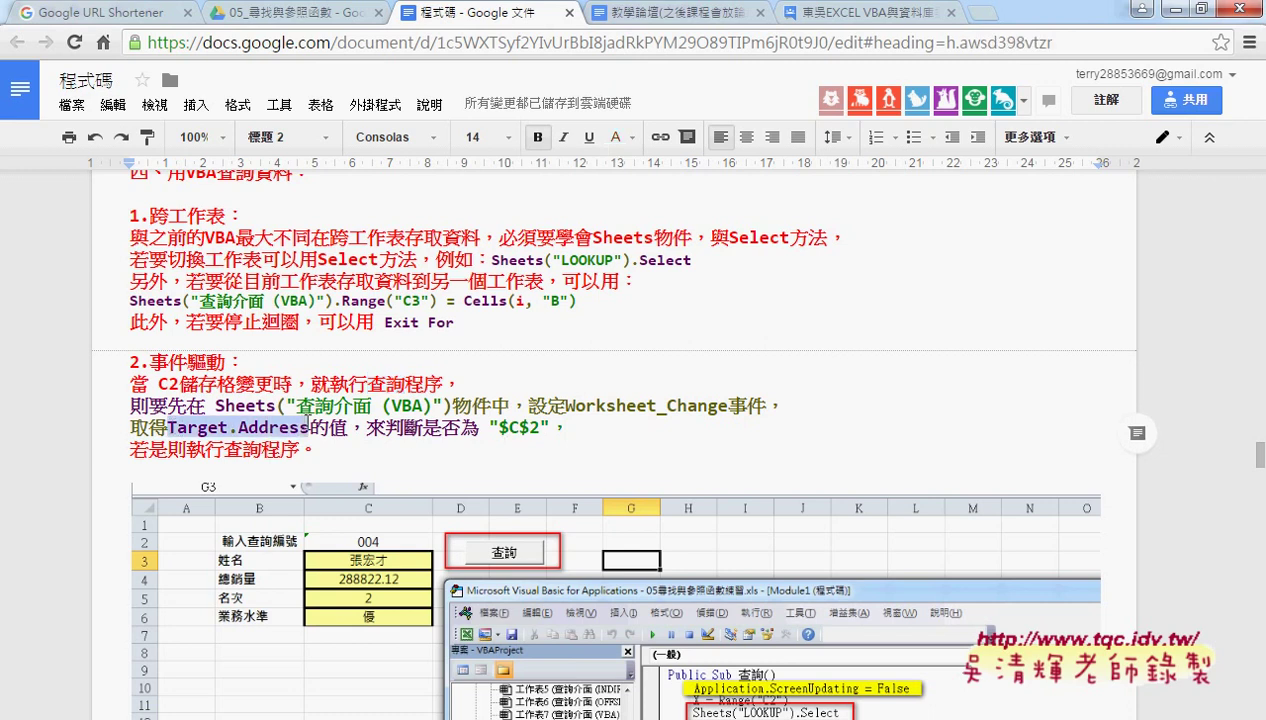
pyautogui.moveTo(487, 430); pyautogui.dragTo(549, 429)
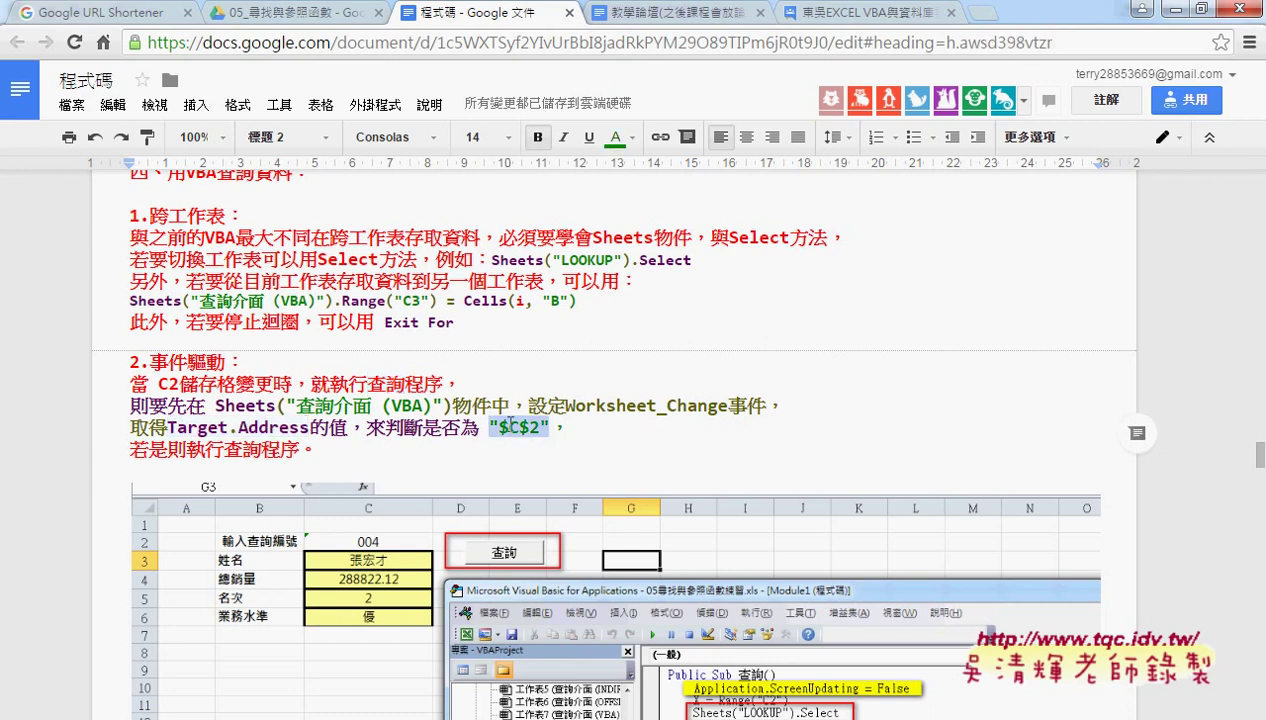
pyautogui.click(518, 429)
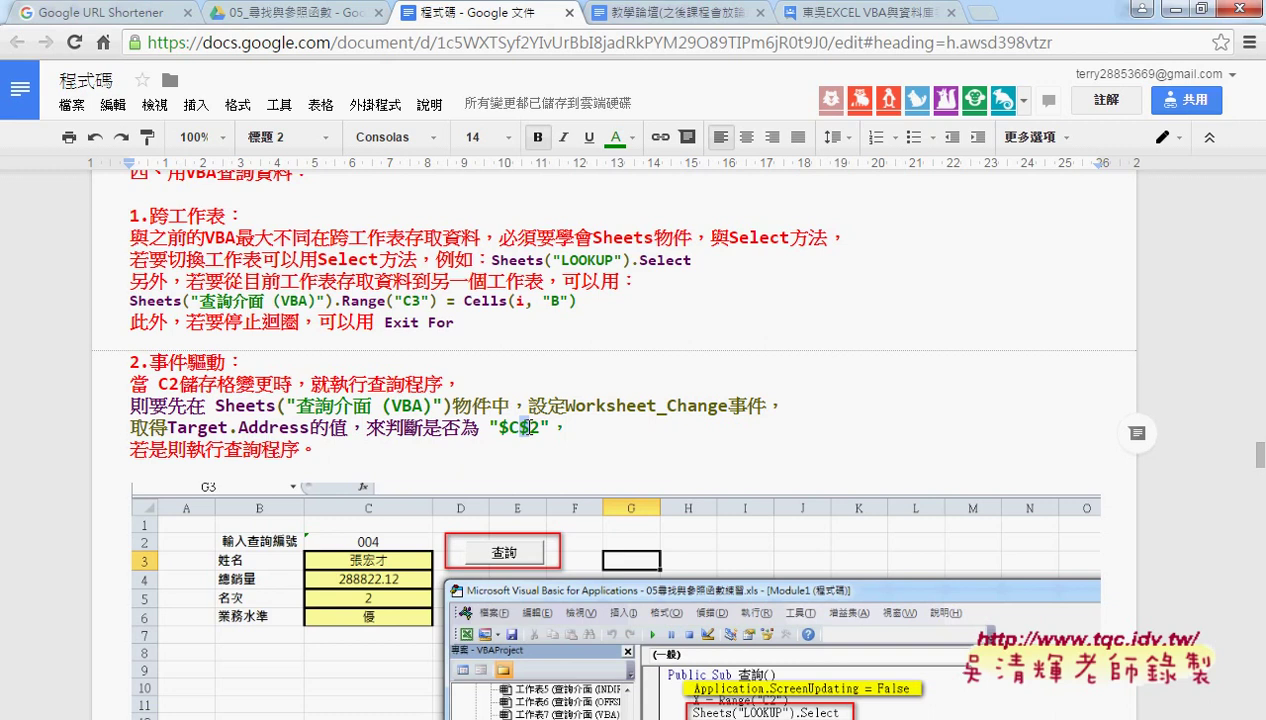
pyautogui.moveTo(272, 719)
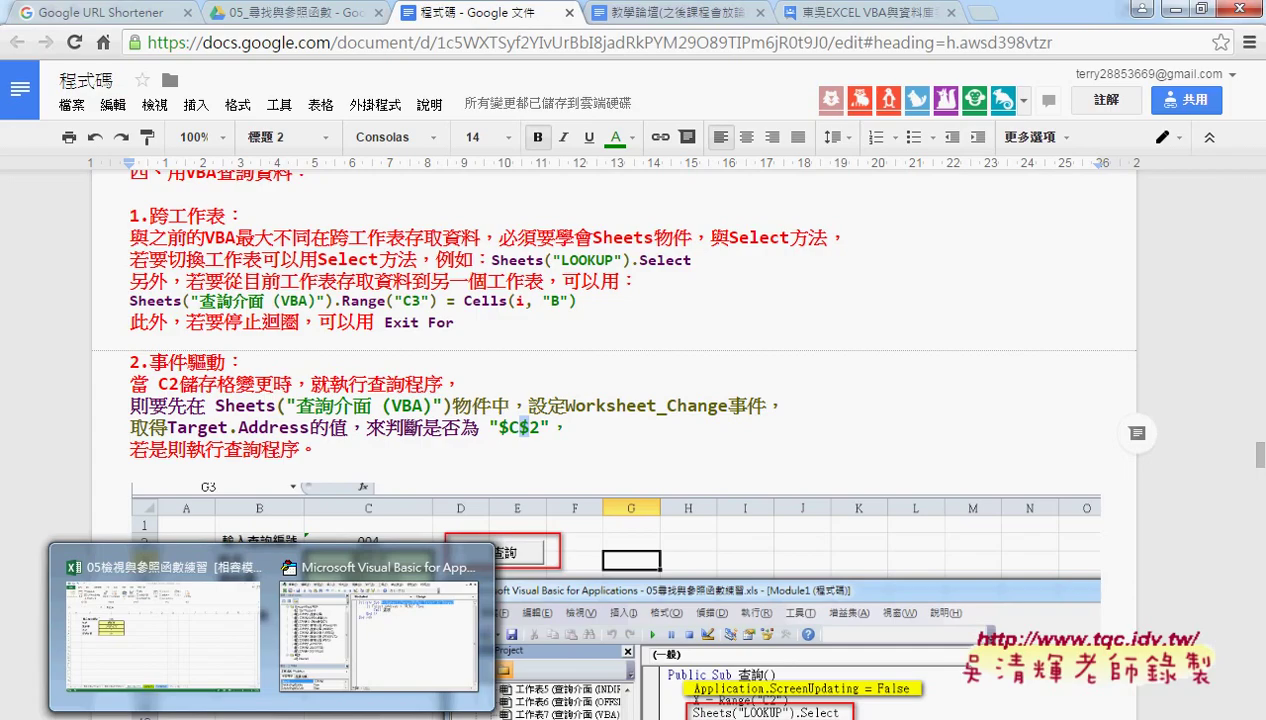
# - Pick ID 001 from C2's dropdown, returning total sales 251413.68, rank 4 and level 優
pyautogui.click(160, 630)
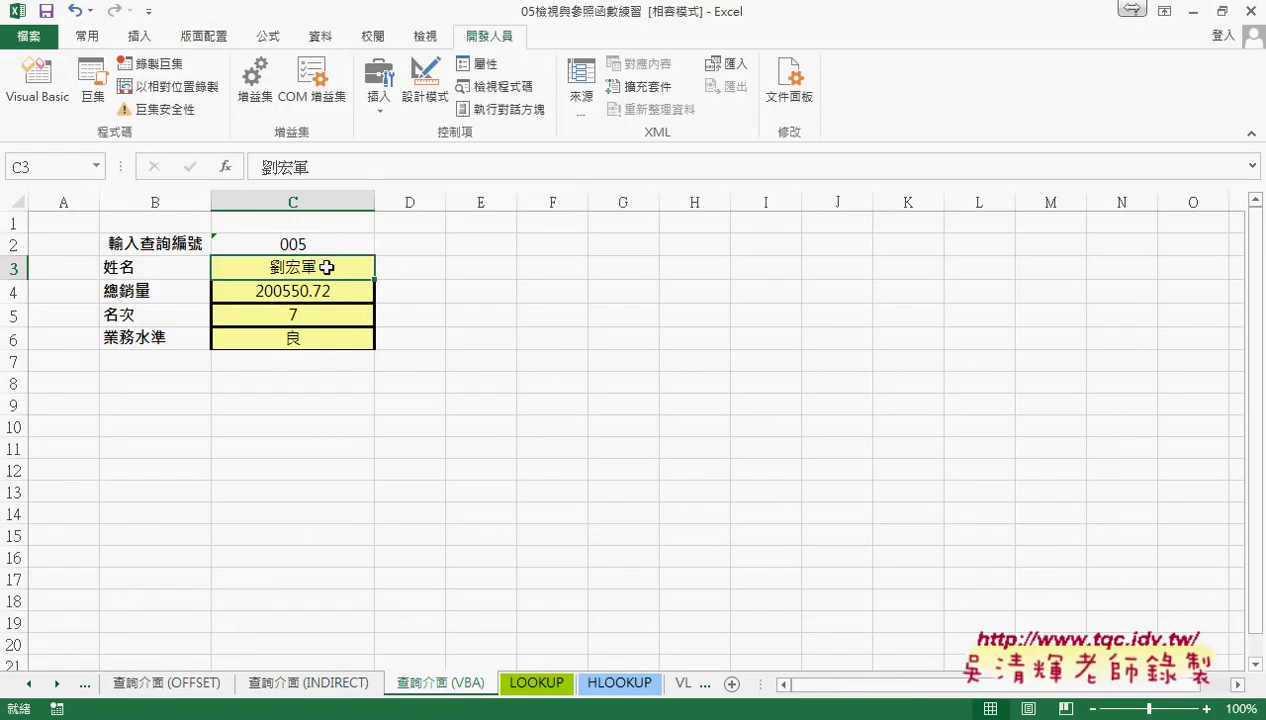
pyautogui.click(338, 247)
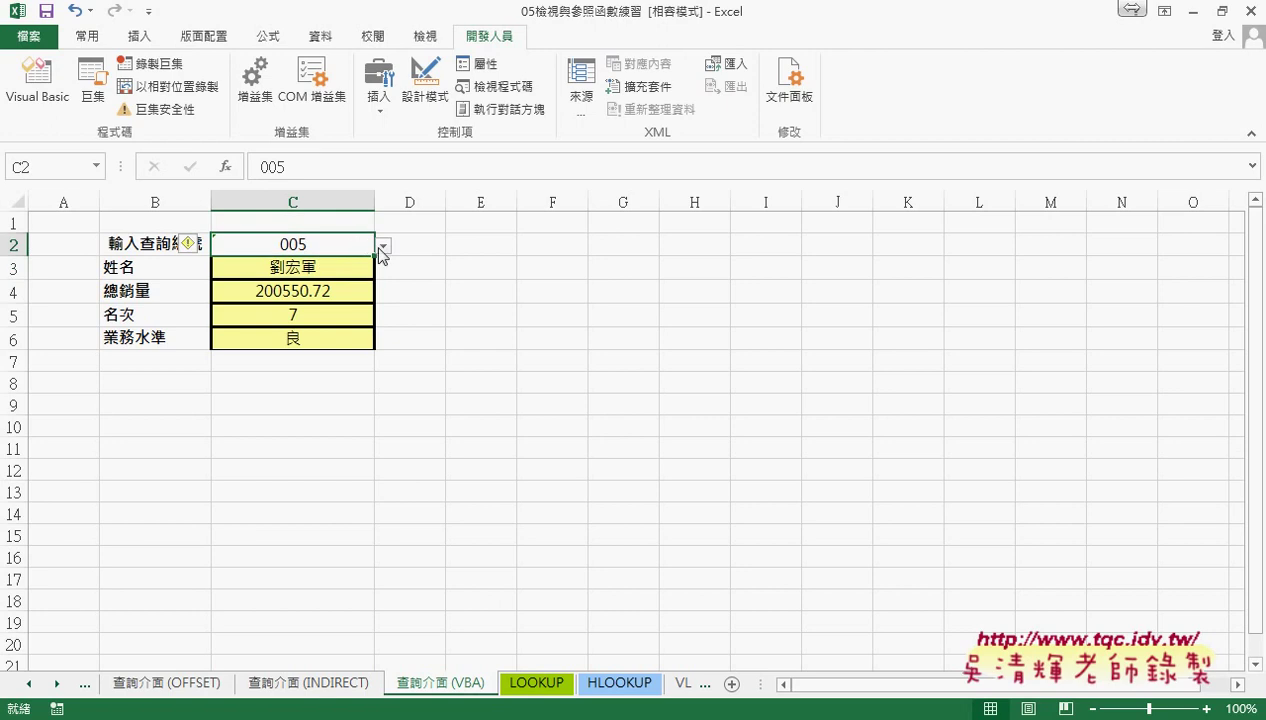
pyautogui.click(382, 246)
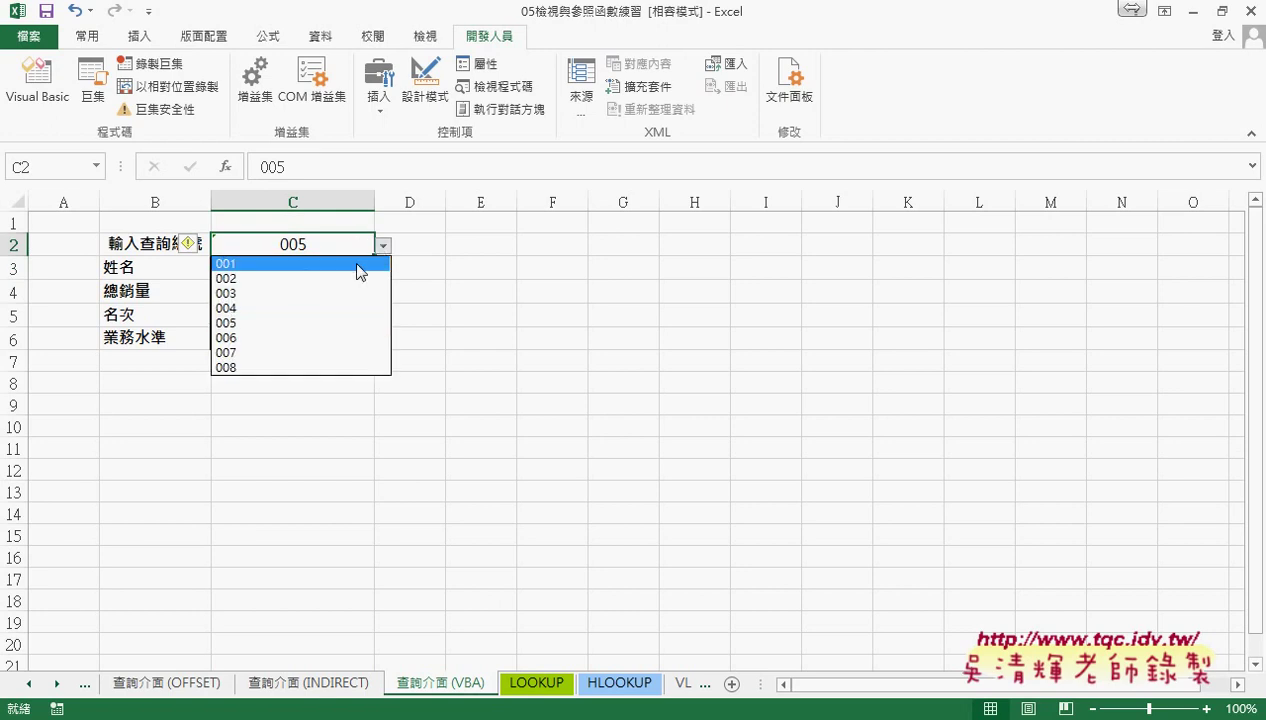
pyautogui.click(294, 263)
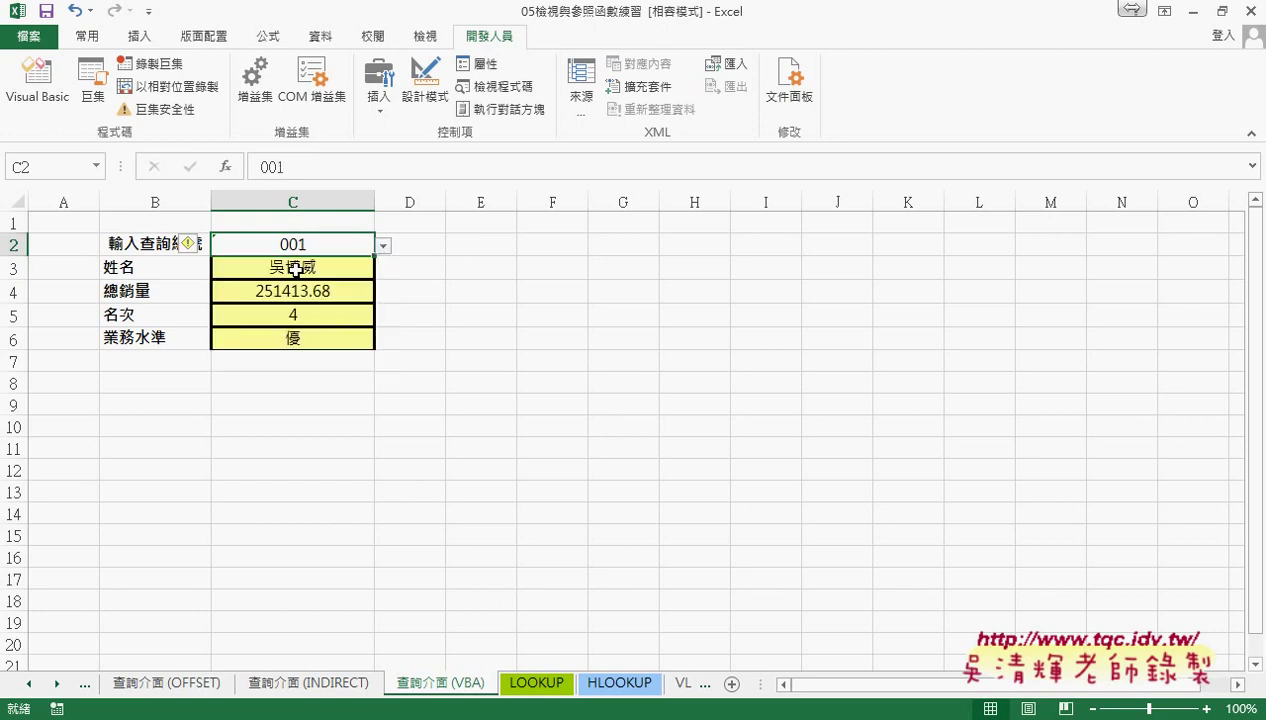
pyautogui.click(296, 264)
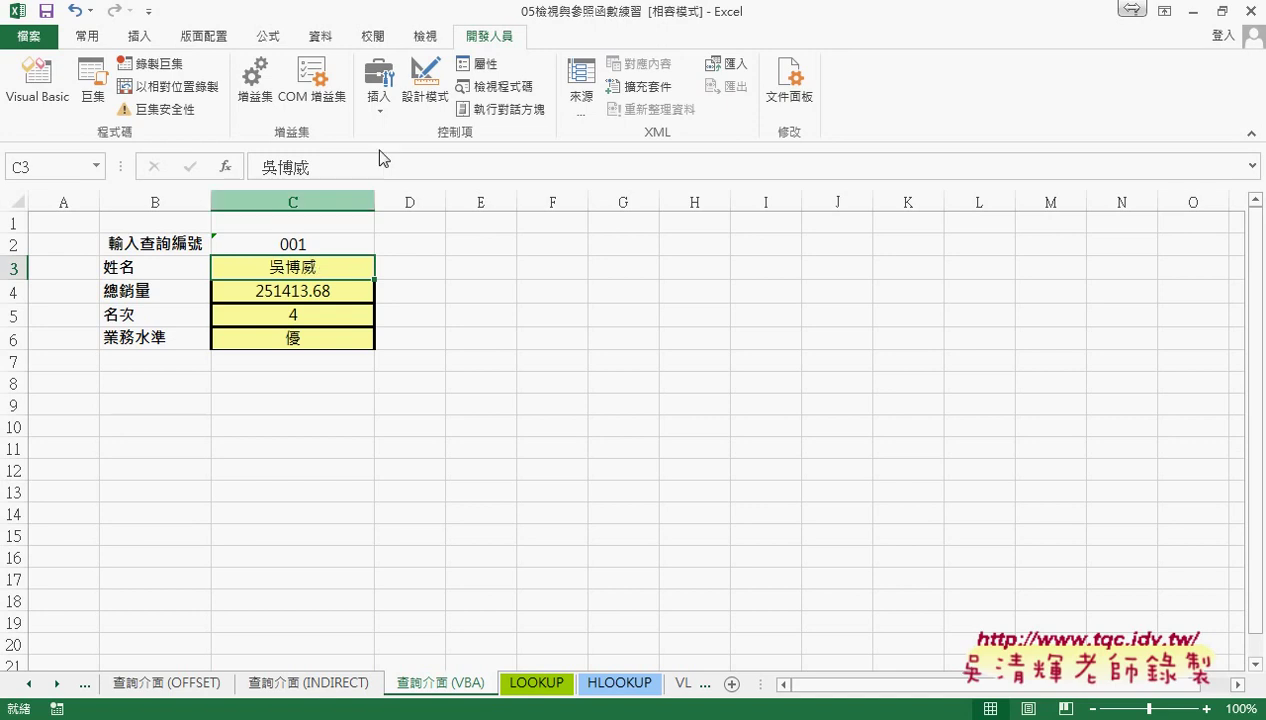
# - Add a List data validation to C3 using the 姓名 named range as its source
pyautogui.click(327, 41)
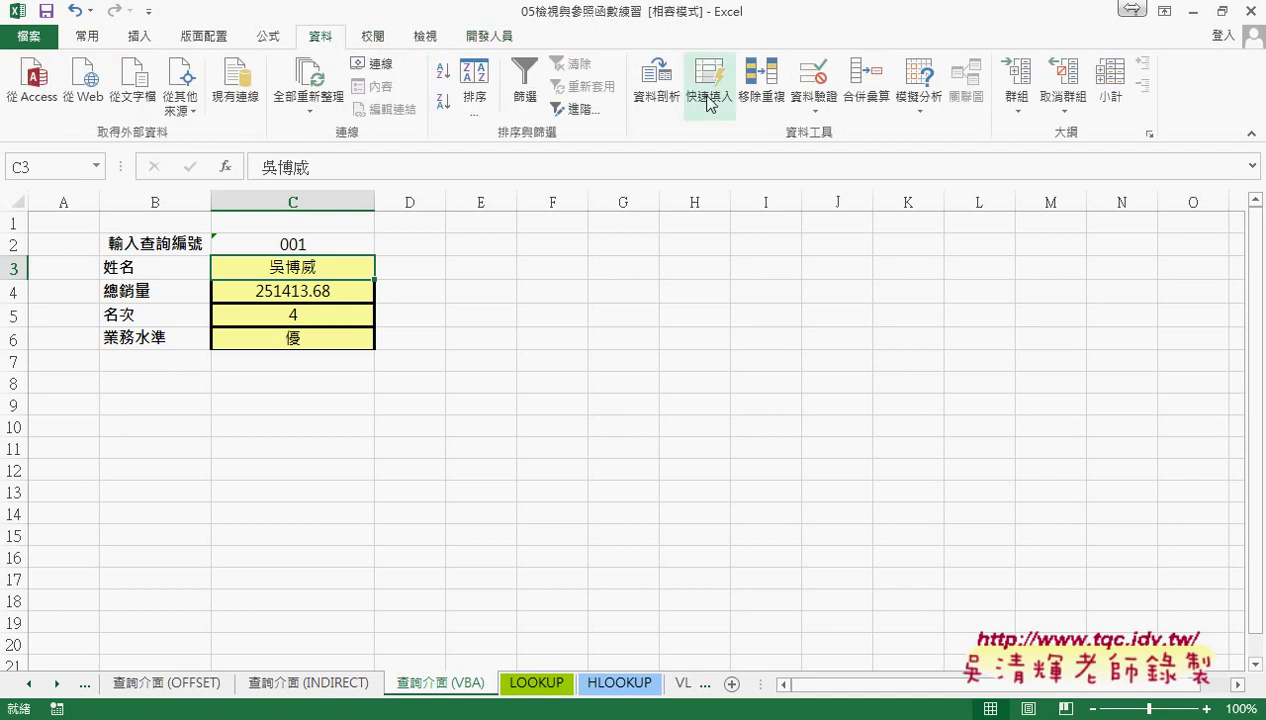
pyautogui.click(817, 83)
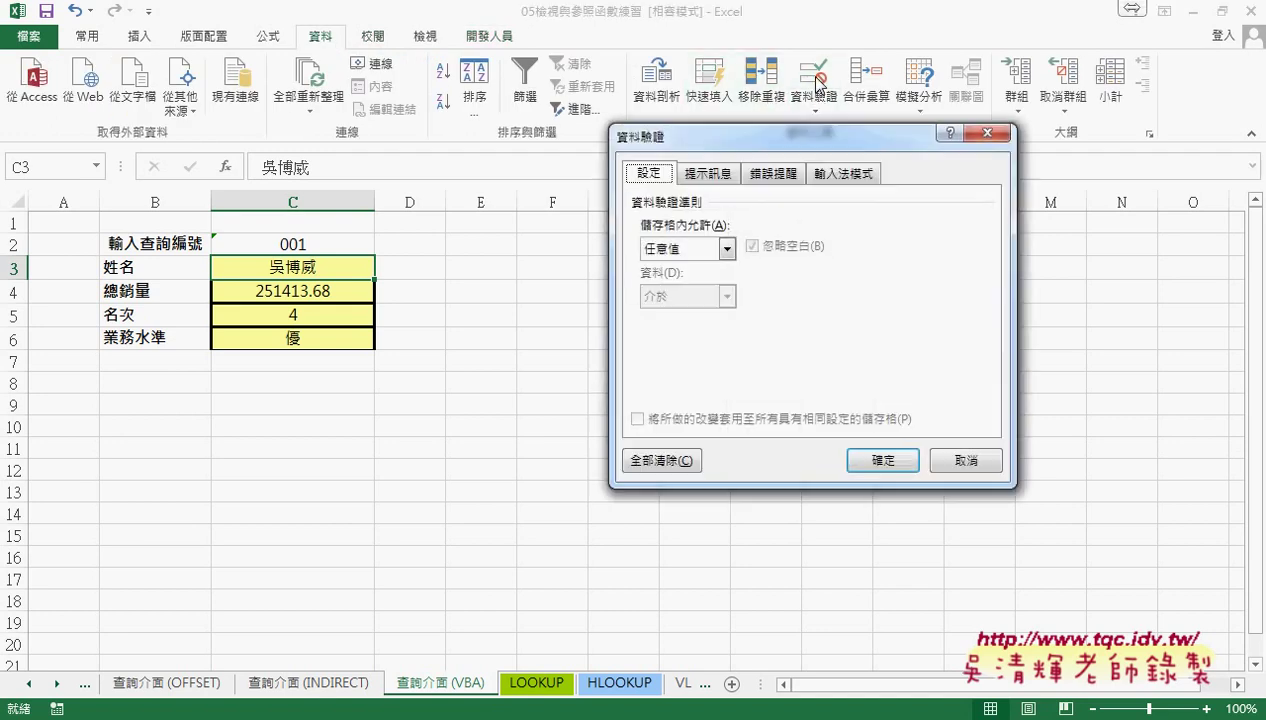
pyautogui.click(726, 248)
pyautogui.click(697, 313)
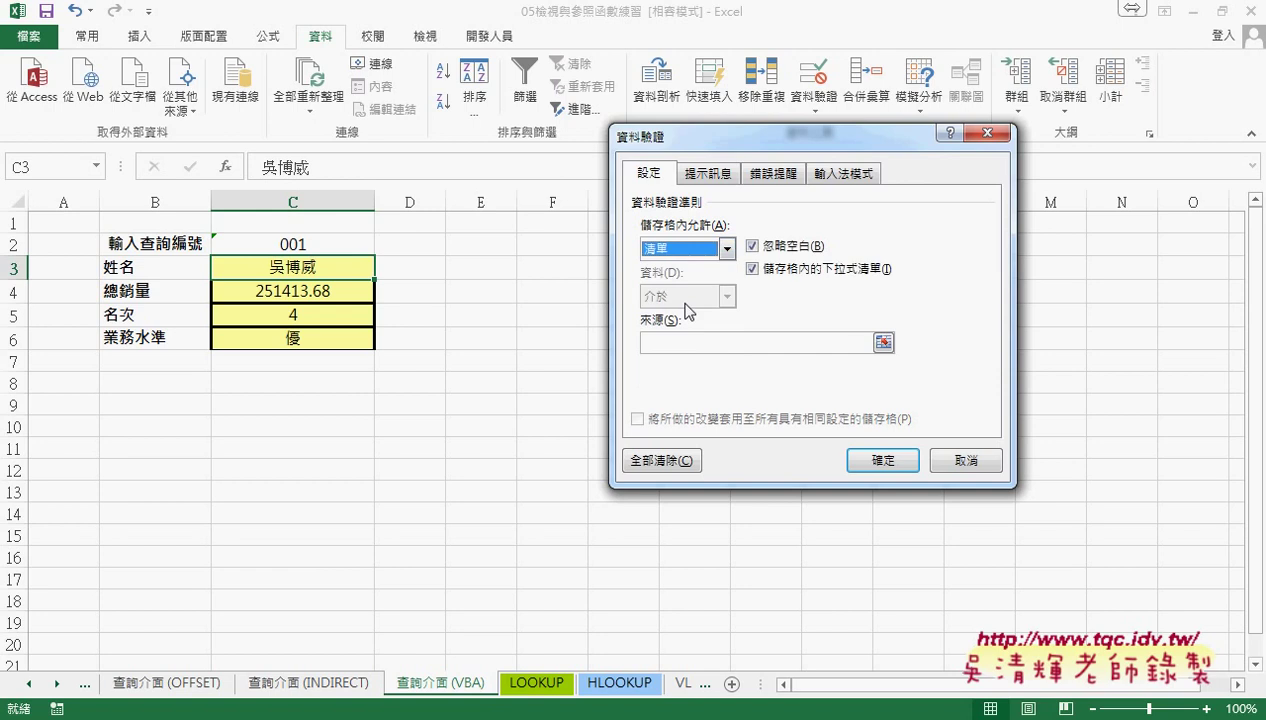
pyautogui.click(679, 343)
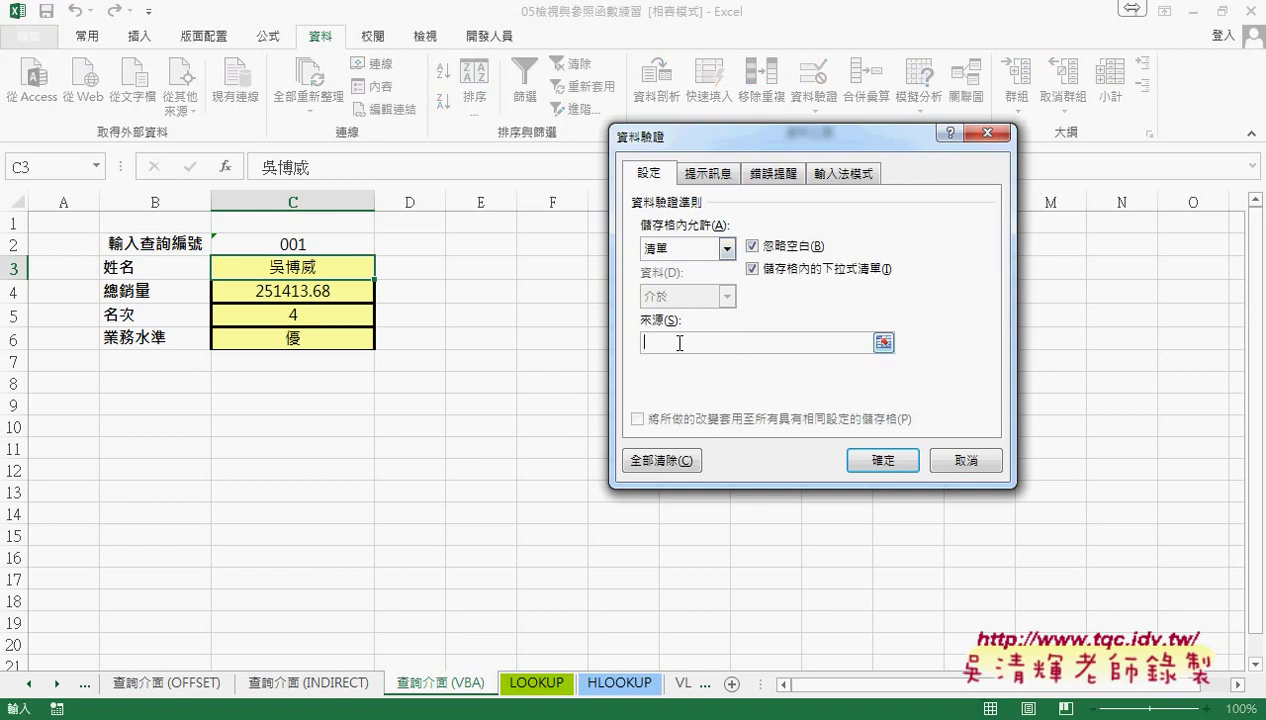
pyautogui.press('F3')
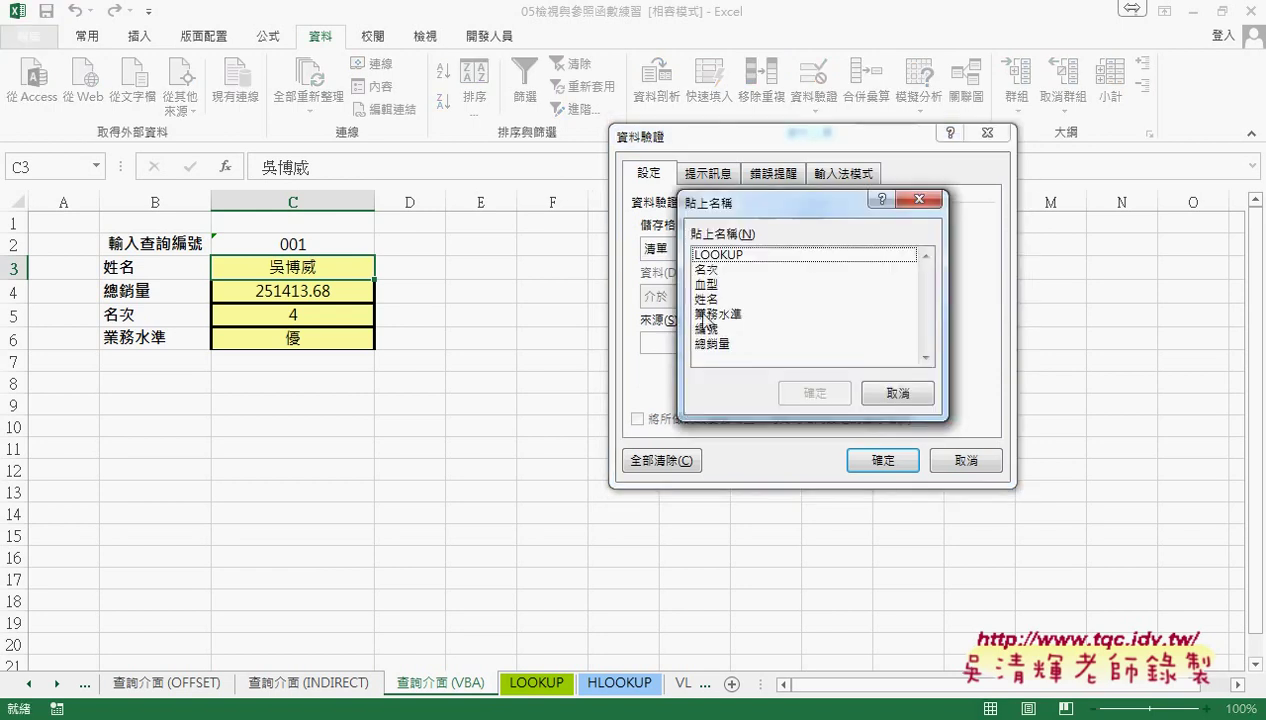
pyautogui.click(705, 299)
pyautogui.click(815, 393)
pyautogui.click(880, 462)
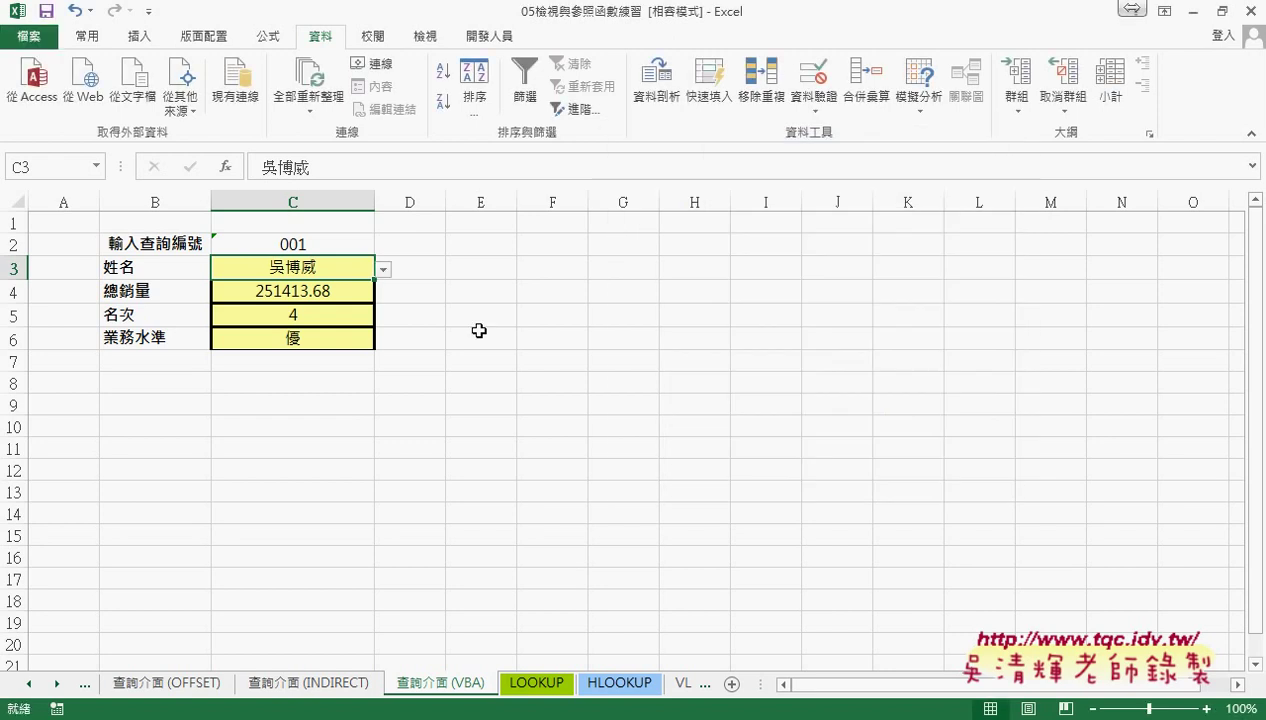
# - Choose the second employee's name in C3 and check the resulting ID, sales, rank and level
pyautogui.click(383, 268)
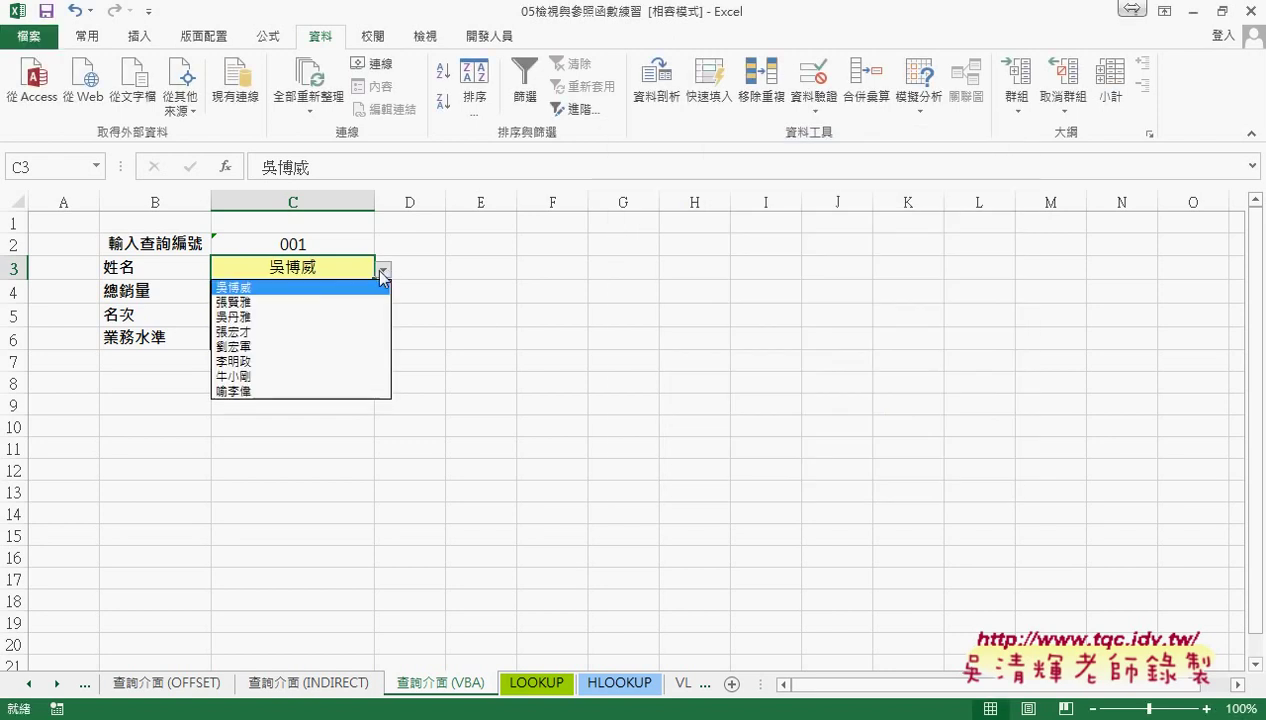
pyautogui.click(341, 309)
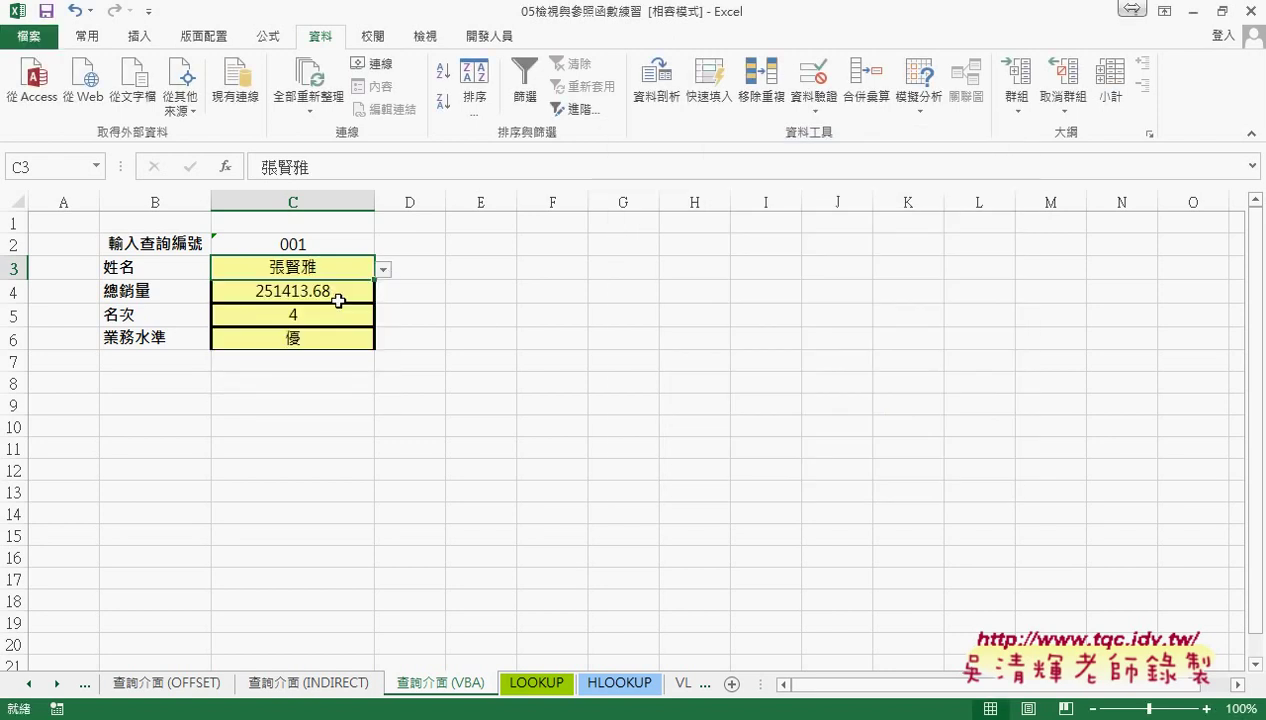
pyautogui.click(320, 245)
pyautogui.click(309, 301)
pyautogui.click(297, 314)
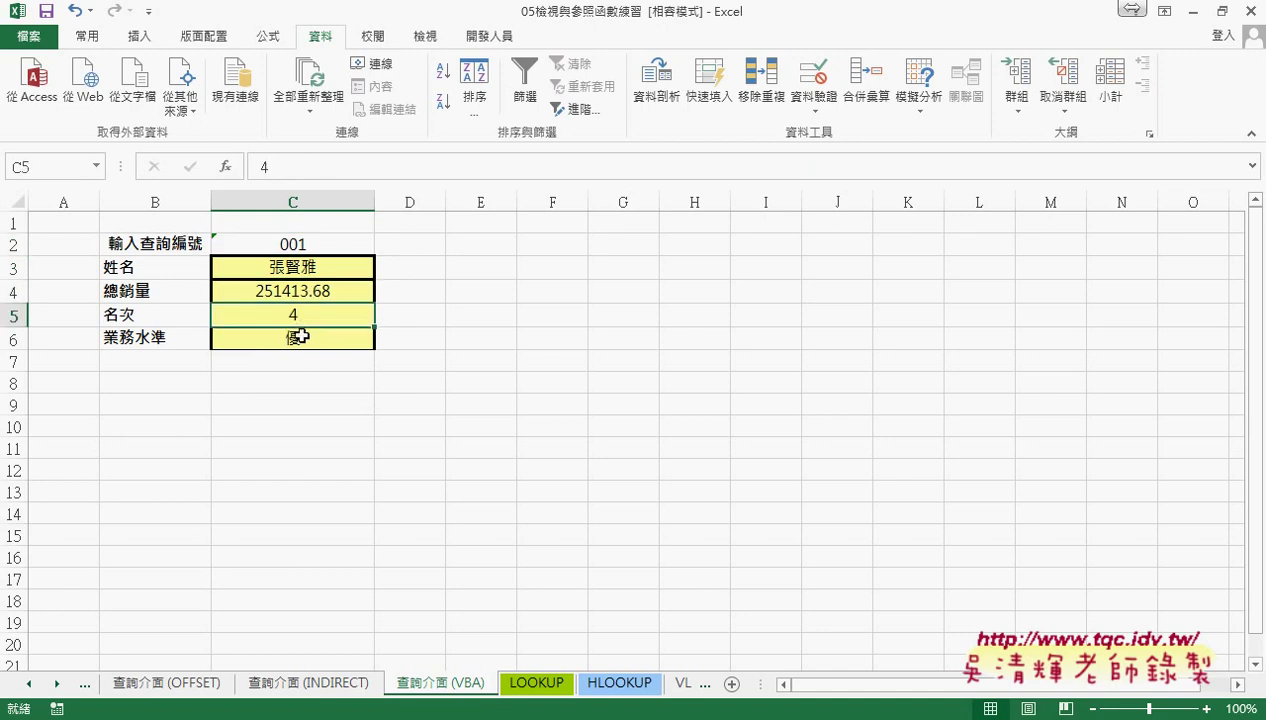
pyautogui.click(300, 337)
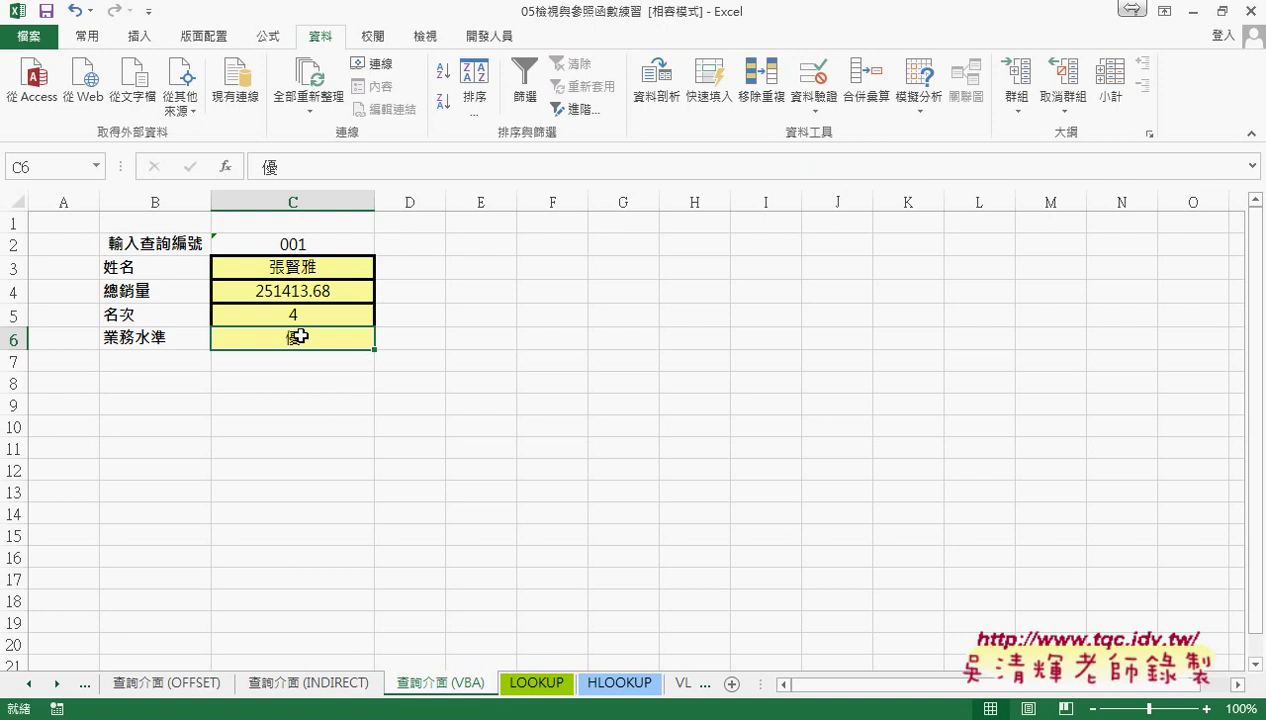
# - On the LOOKUP sheet, select the ID column A2:A10, then the first employee name in B3
pyautogui.click(537, 683)
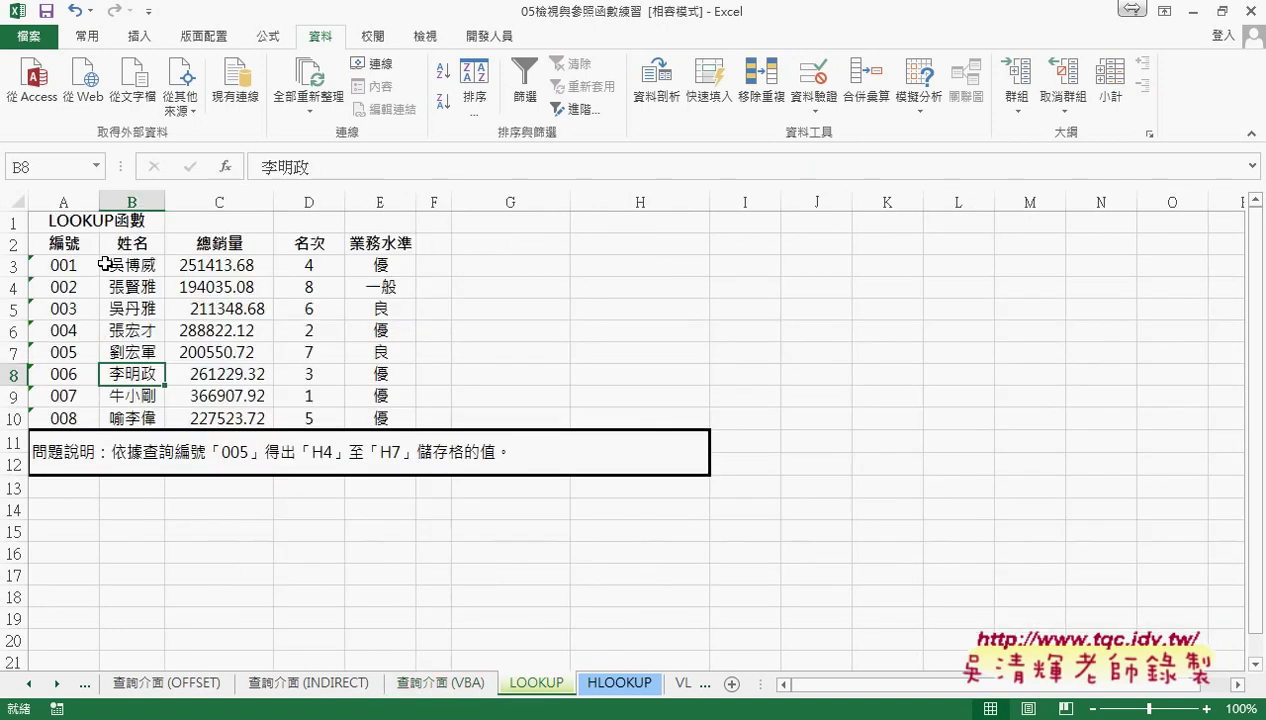
pyautogui.moveTo(64, 243); pyautogui.dragTo(55, 423)
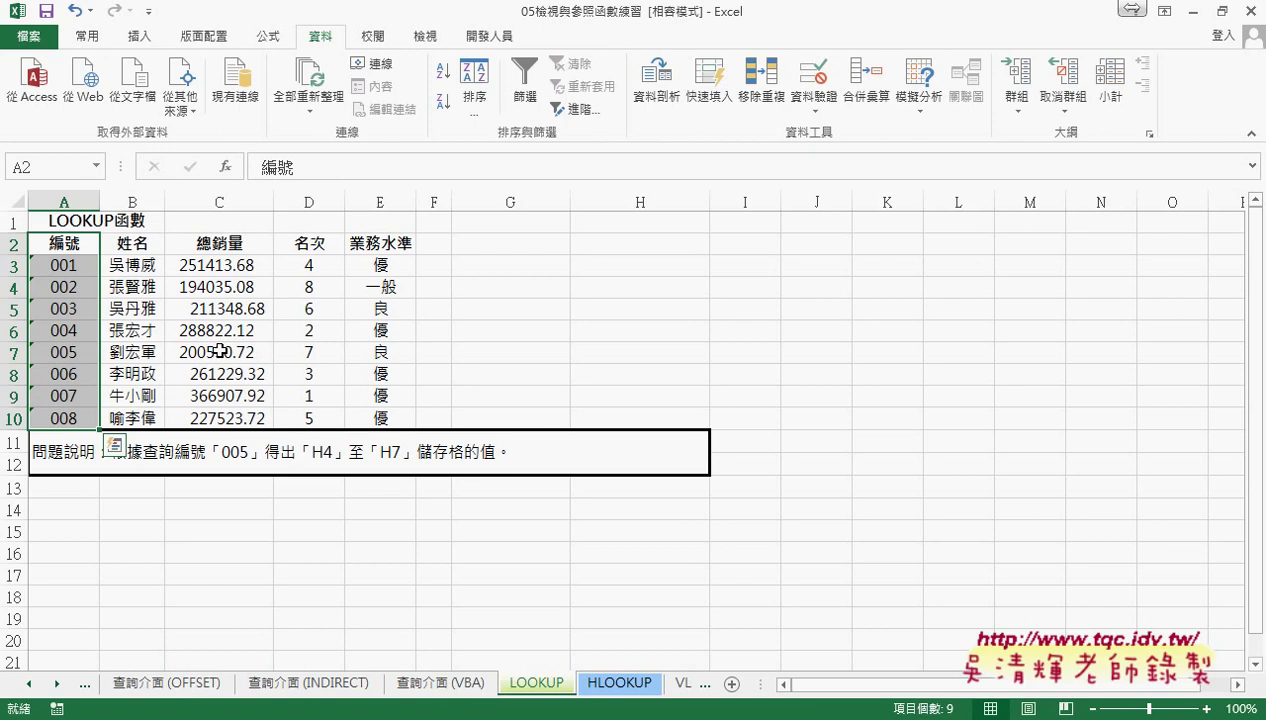
pyautogui.click(143, 268)
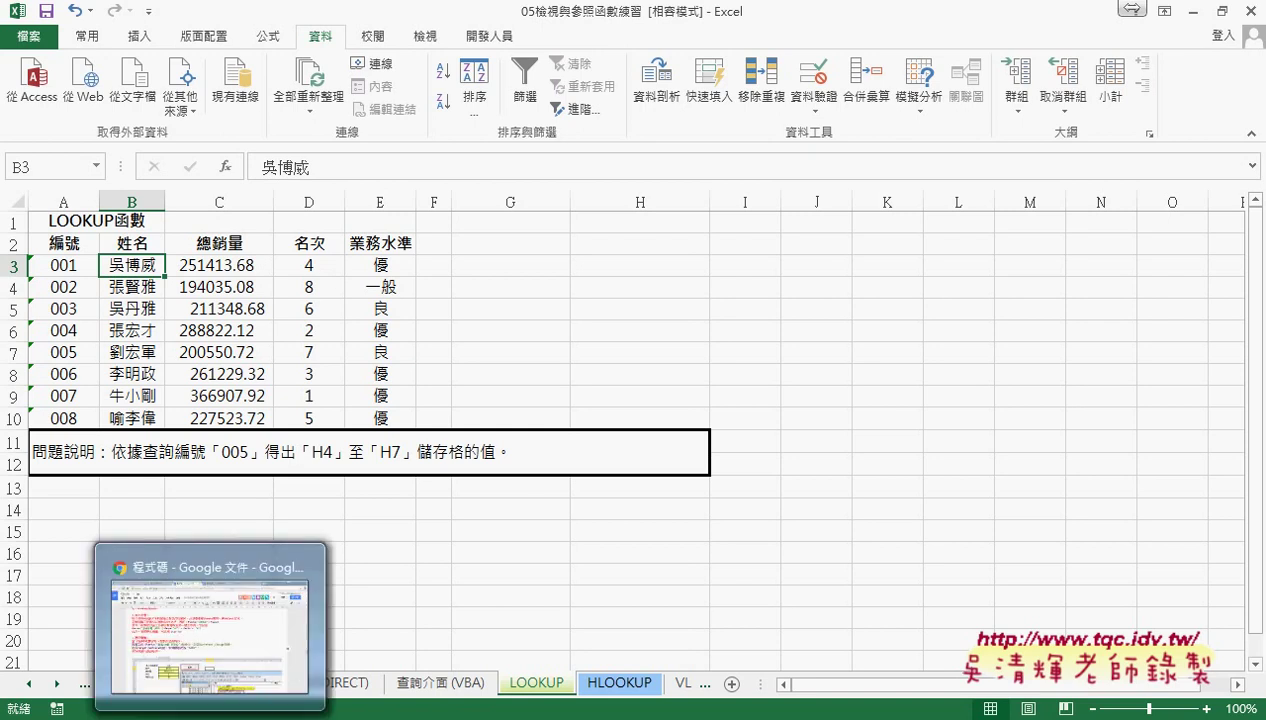
# - Scroll the Google Docs notes to Public Sub 查詢_姓名() and select the macro through End Sub
pyautogui.moveTo(210, 716)
pyautogui.click(210, 625)
pyautogui.scroll(-1, 534, 465)
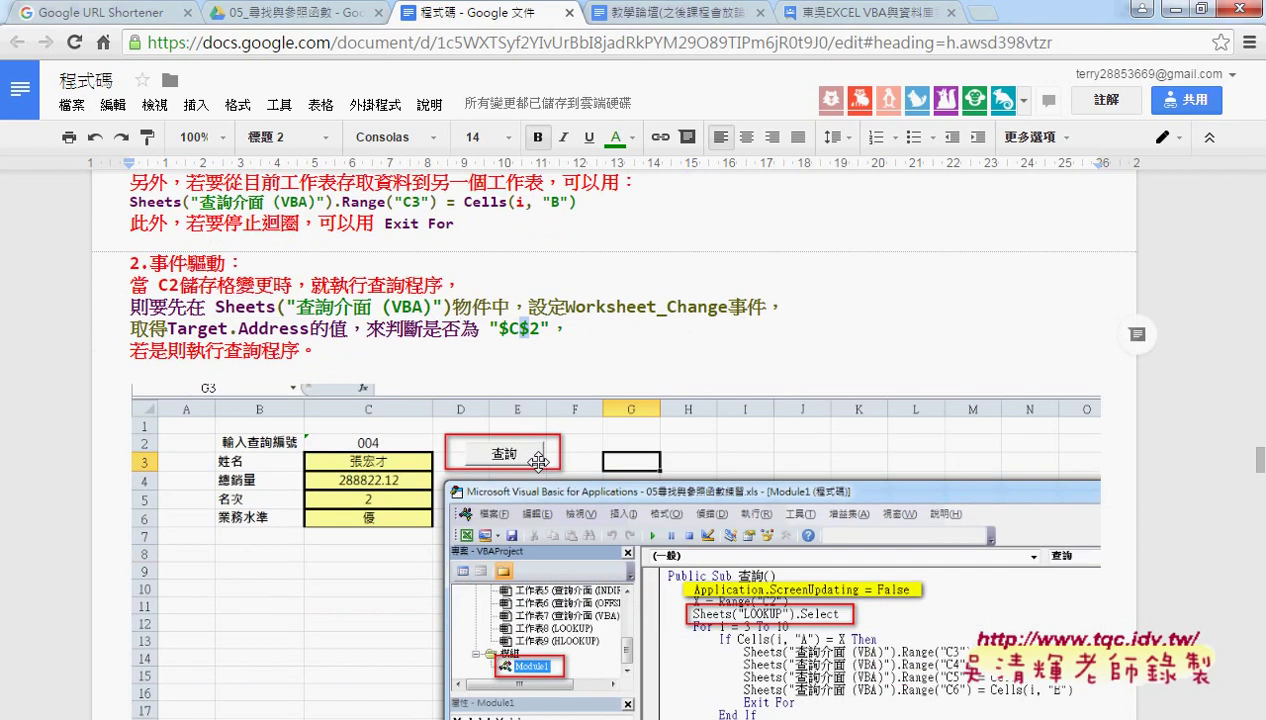
pyautogui.scroll(-5, 442, 418)
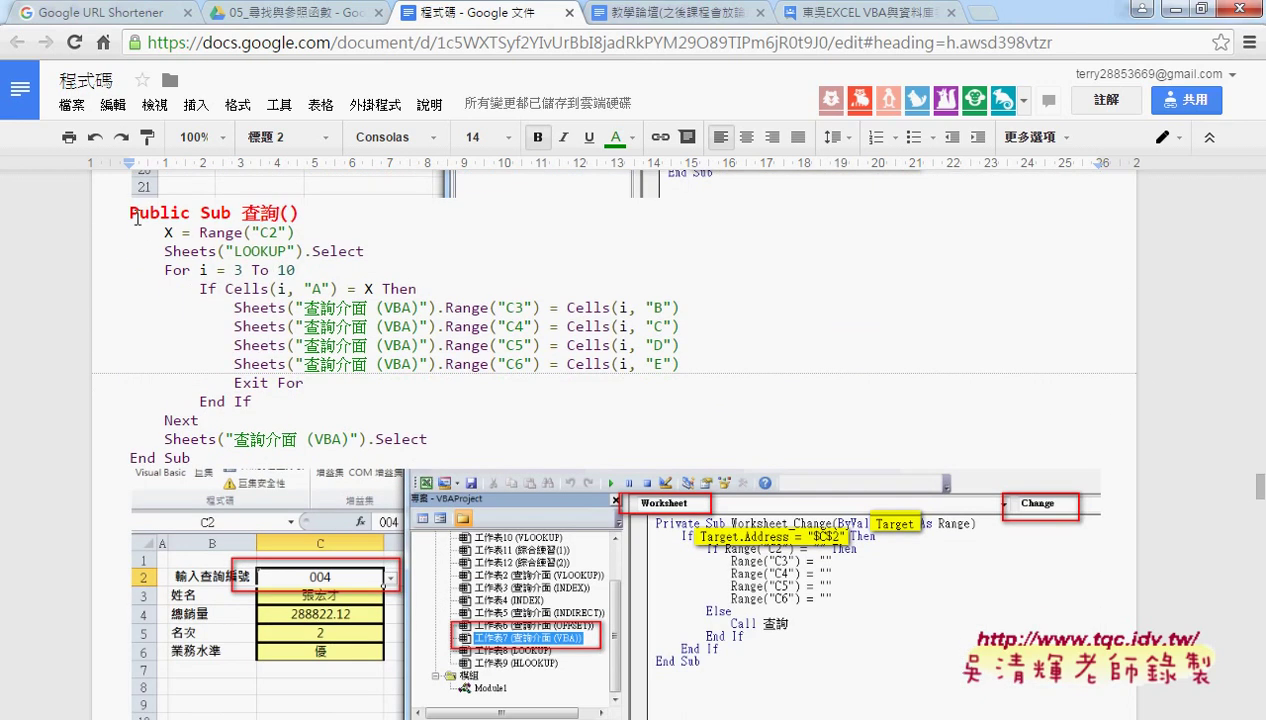
pyautogui.scroll(-1, 270, 333)
pyautogui.scroll(-3, 270, 333)
pyautogui.scroll(-2, 270, 333)
pyautogui.scroll(-1, 270, 333)
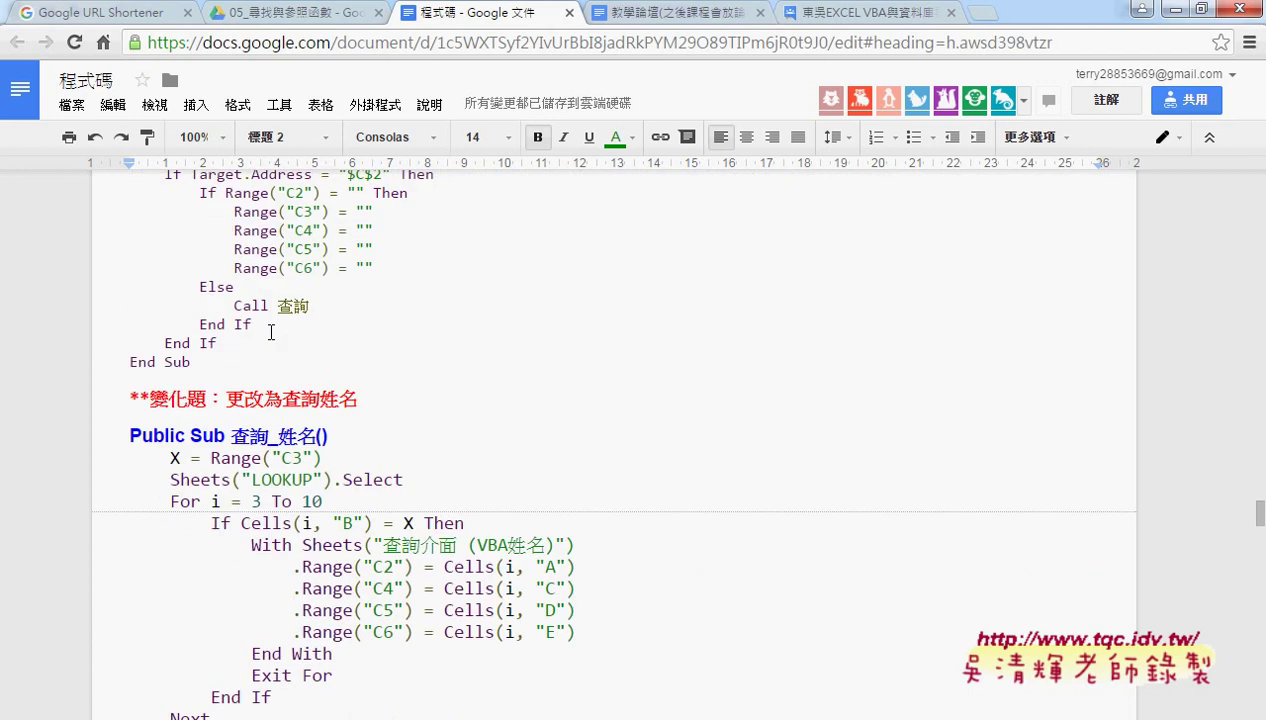
pyautogui.scroll(-1, 270, 333)
pyautogui.moveTo(225, 297); pyautogui.dragTo(357, 298)
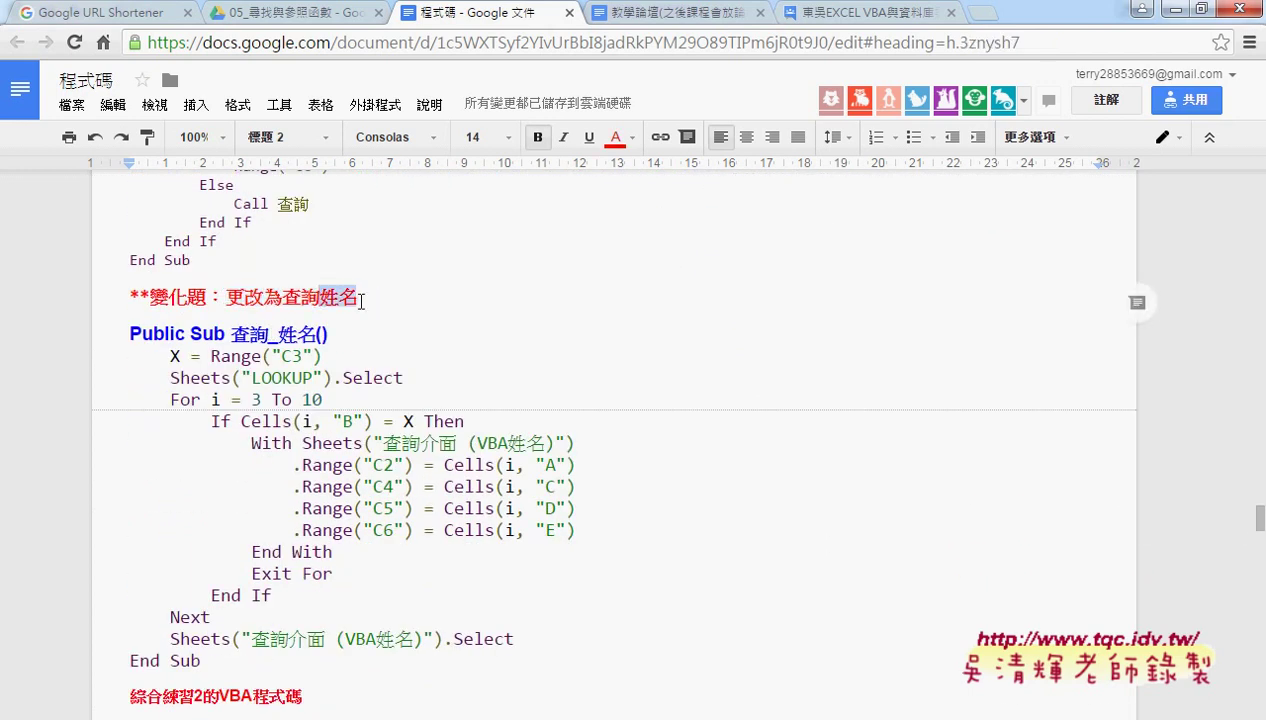
pyautogui.scroll(-1, 331, 564)
pyautogui.moveTo(235, 562); pyautogui.dragTo(107, 236)
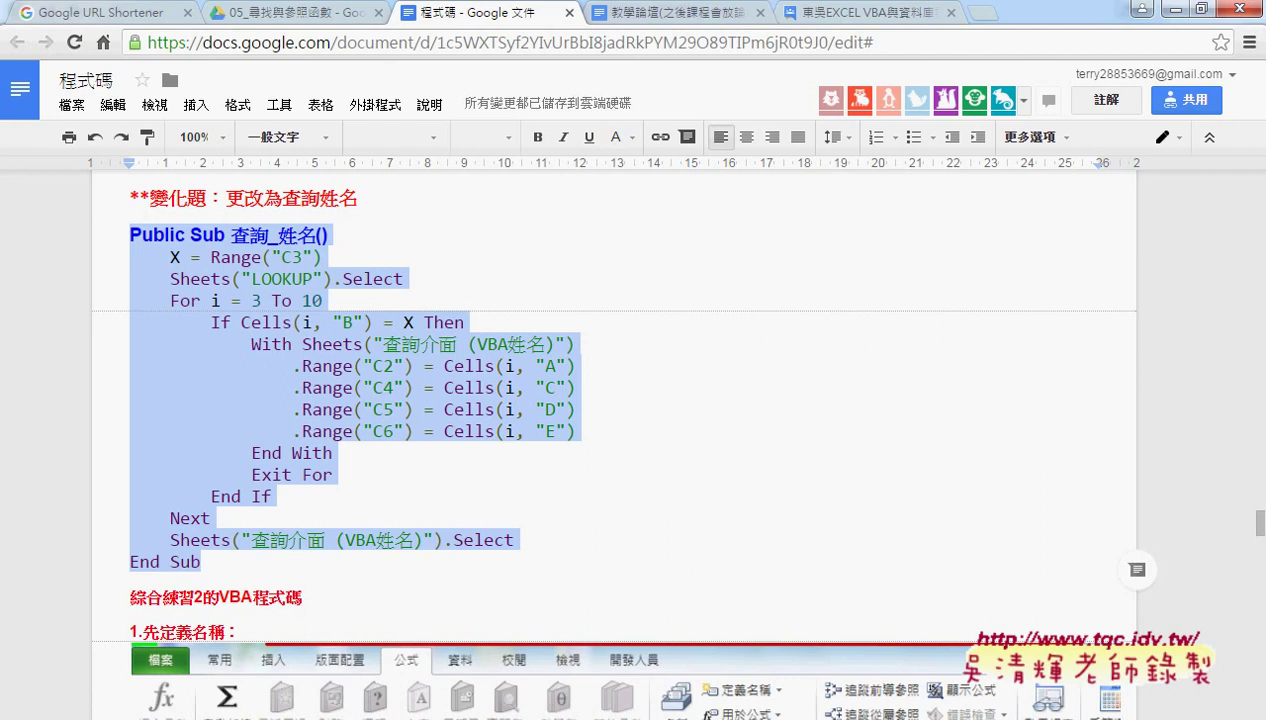
# - Open the 綜合練習_股票配股稅率統計表 workbook from the 05檢視參照函數 folder
pyautogui.moveTo(75, 715)
pyautogui.click(117, 663)
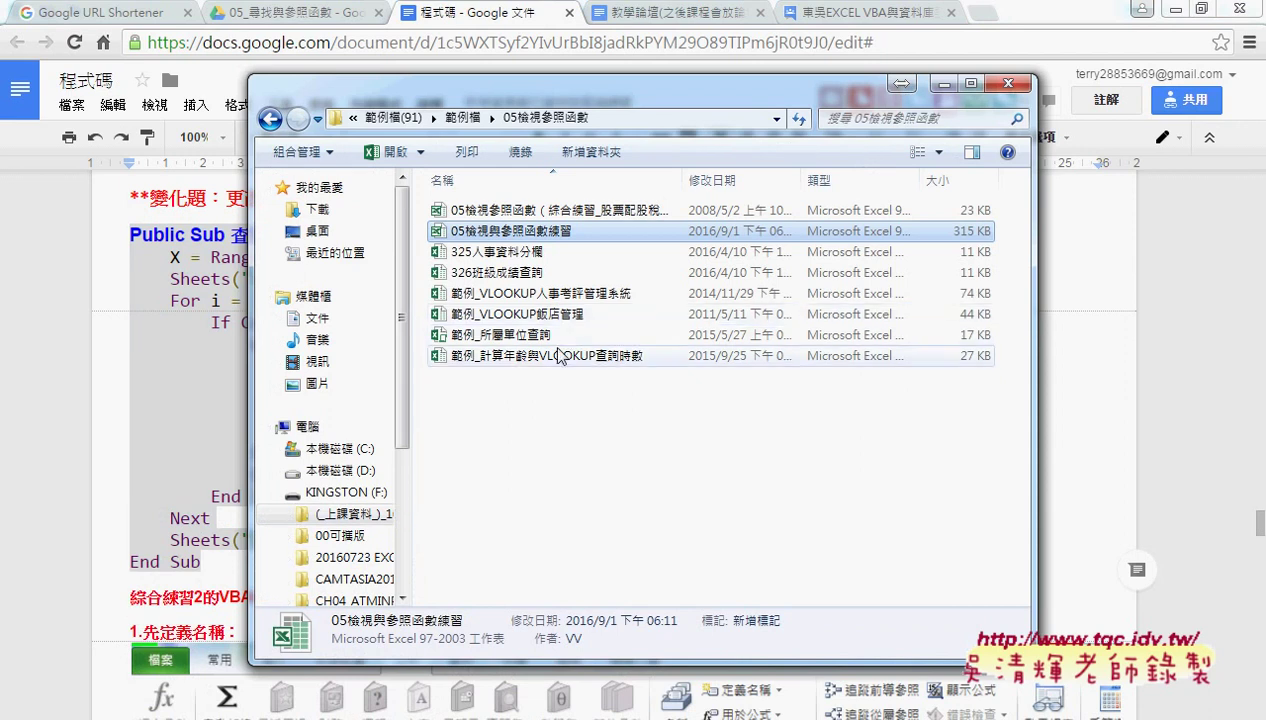
pyautogui.click(590, 216)
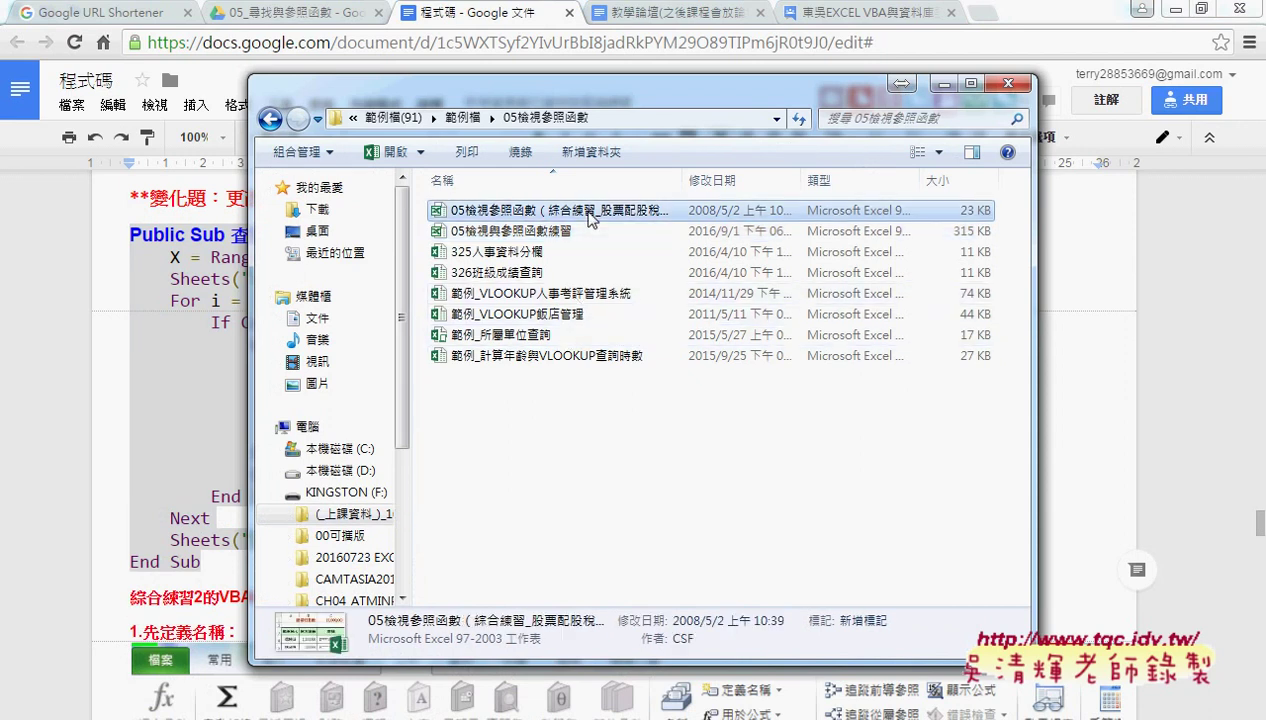
pyautogui.moveTo(684, 180); pyautogui.dragTo(790, 180)
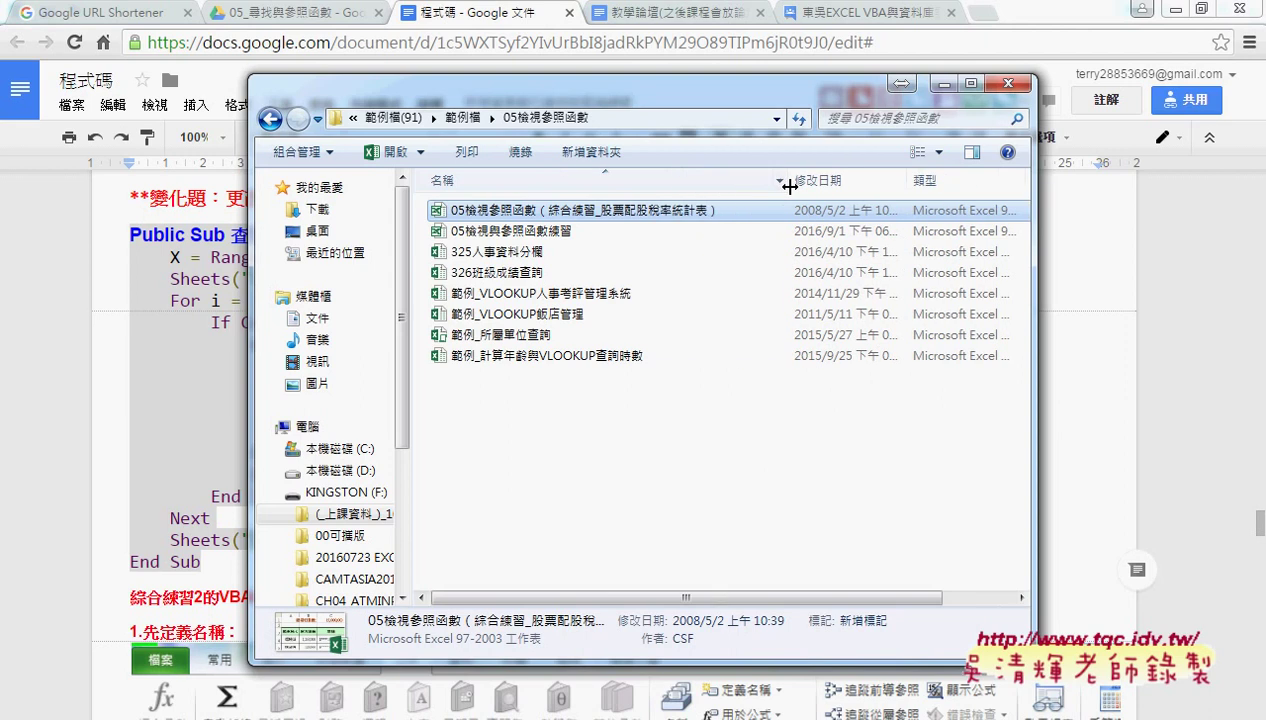
pyautogui.doubleClick(645, 212)
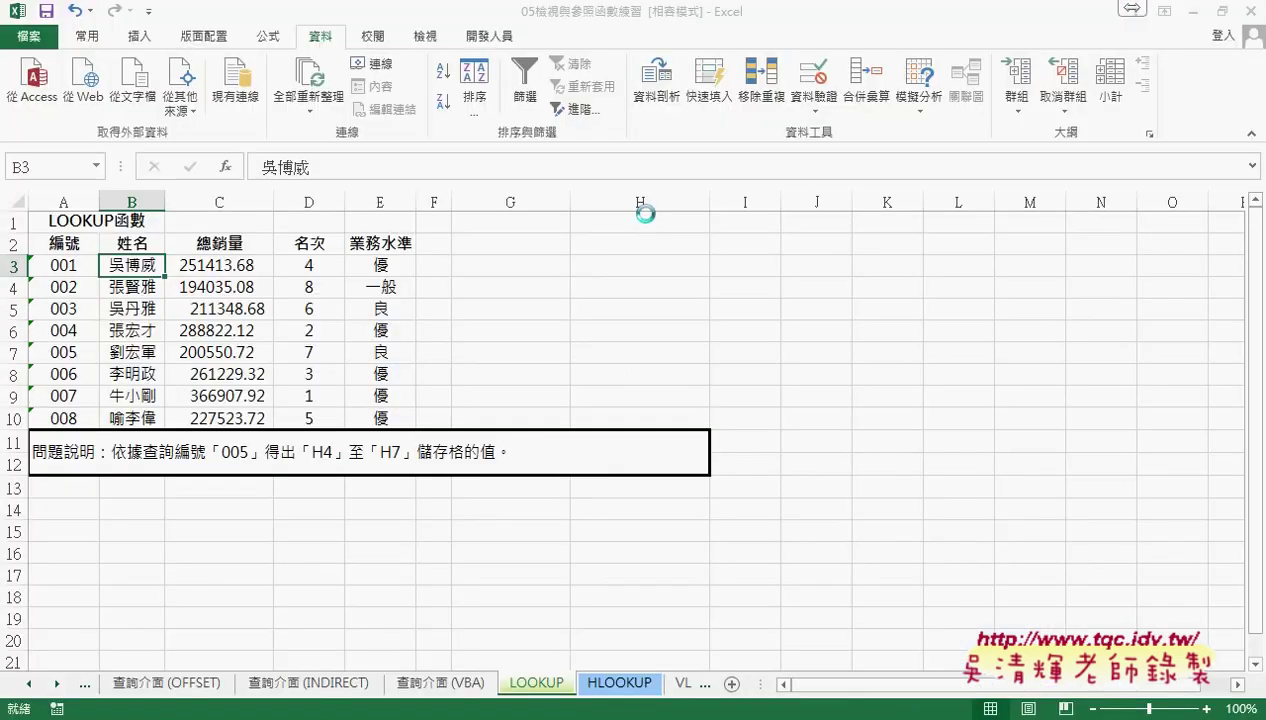